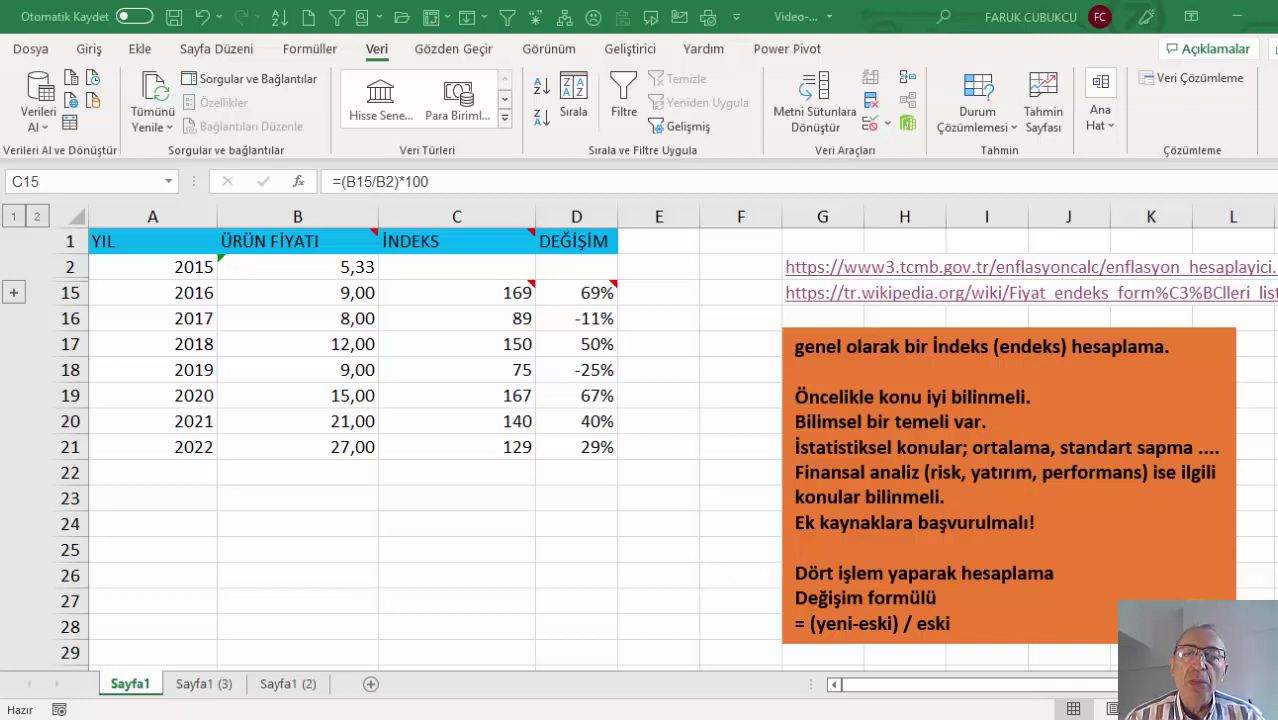
# - Inspect the index formulas in C16 and C15 and the cells they reference
pyautogui.click(465, 320)
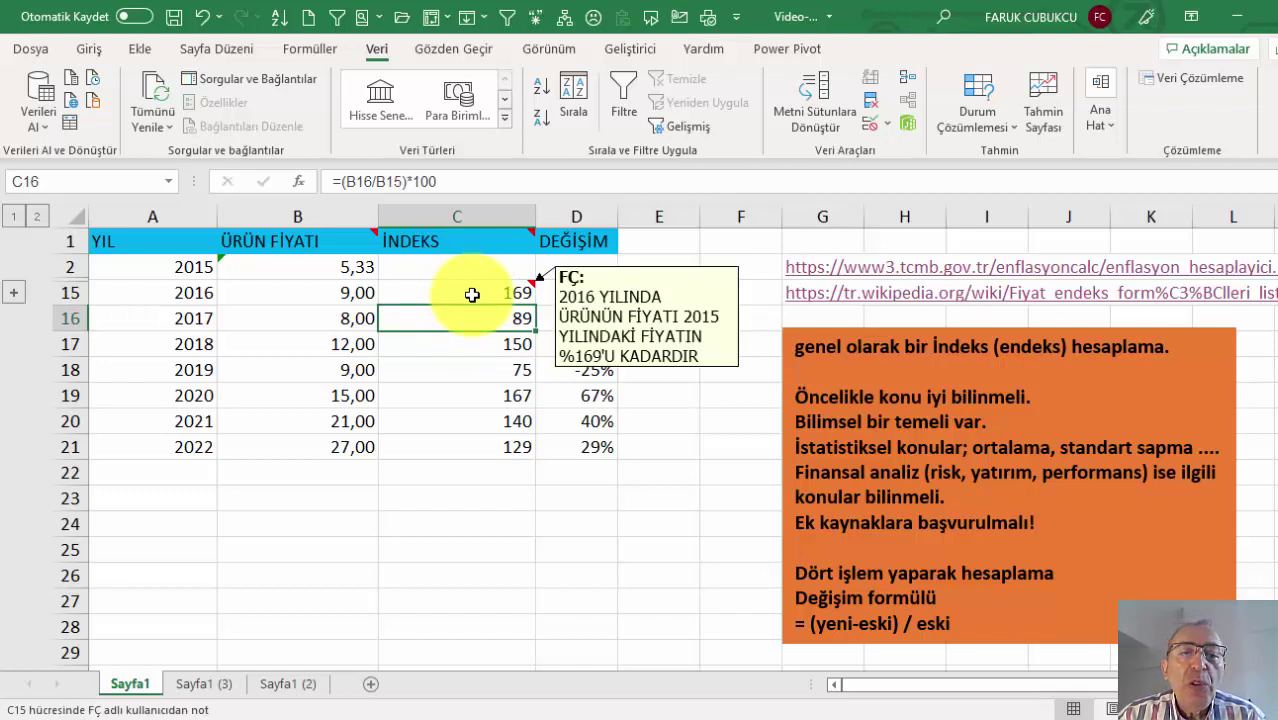
pyautogui.click(473, 295)
pyautogui.doubleClick(473, 295)
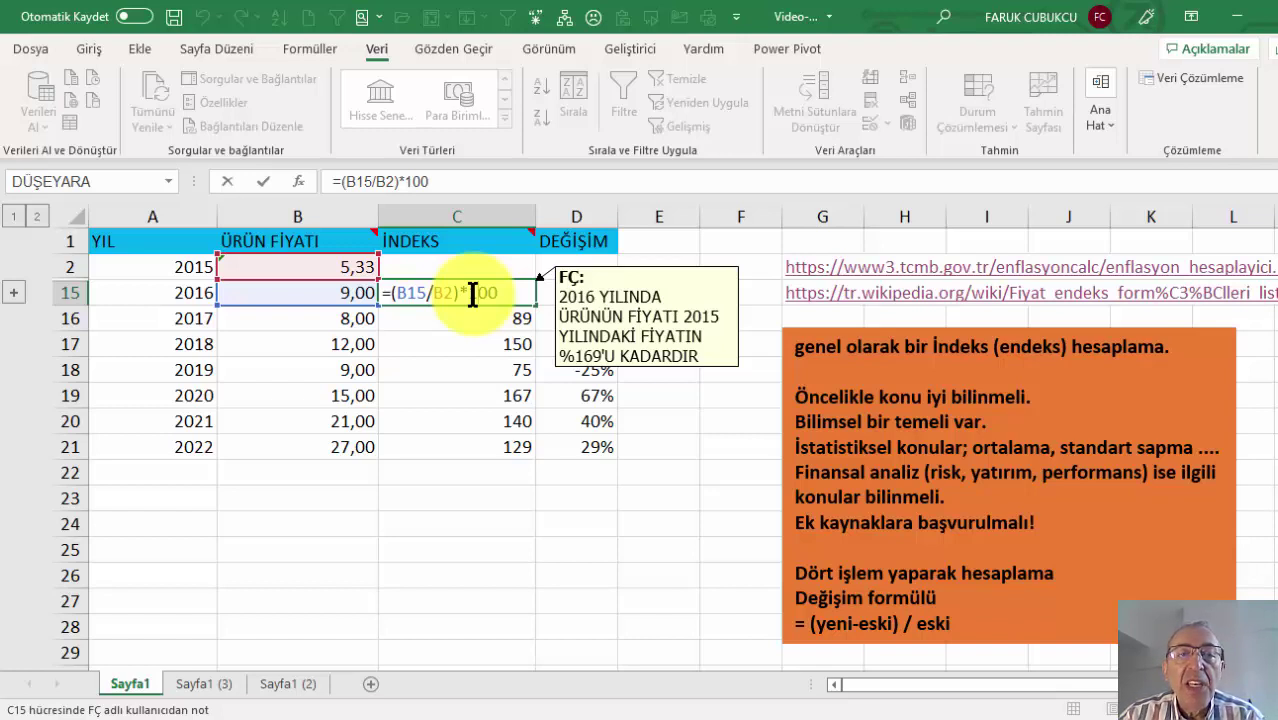
# - Nudge the orange text box left, then right and down beneath the two reference links
pyautogui.click(926, 432)
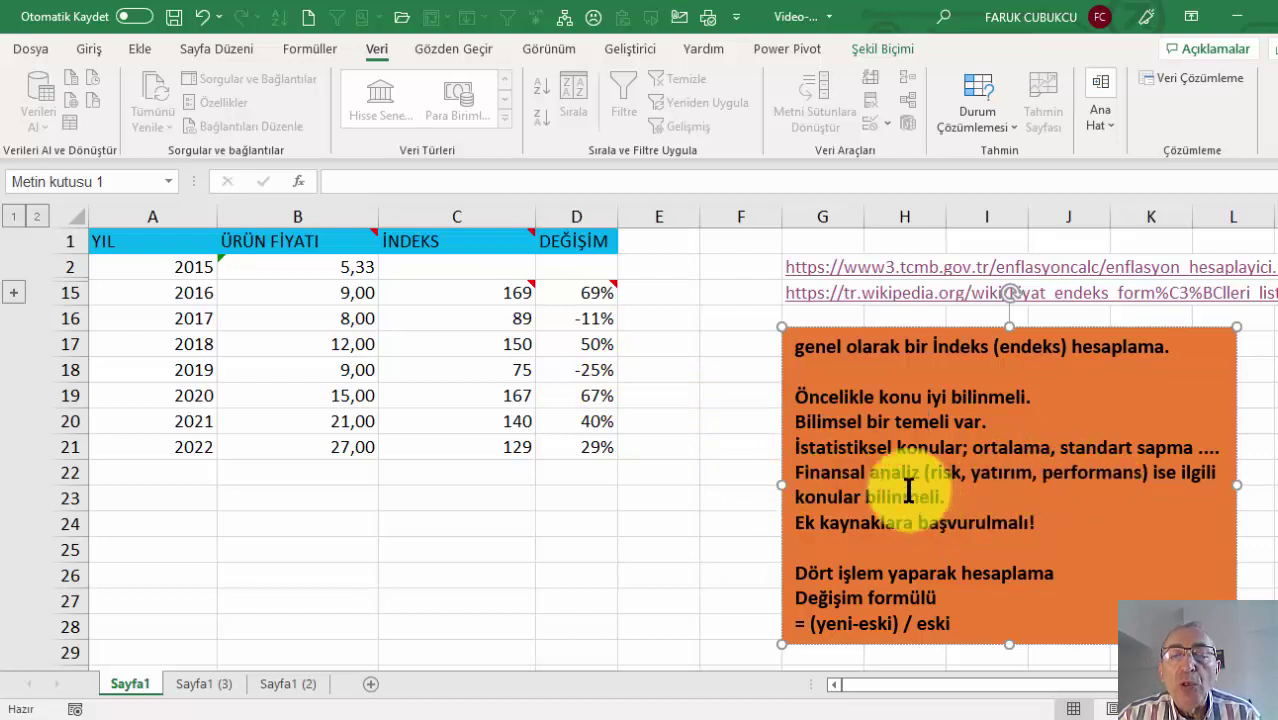
pyautogui.moveTo(847, 322); pyautogui.dragTo(810, 317)
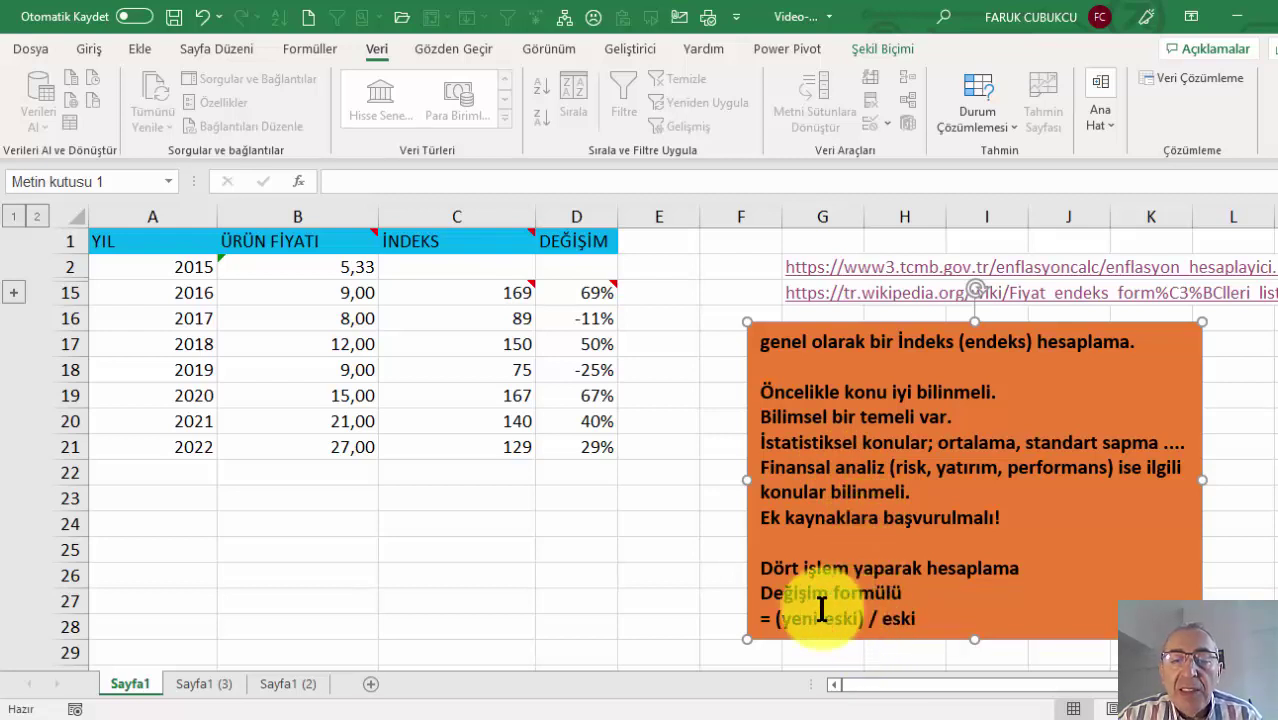
pyautogui.moveTo(776, 618); pyautogui.dragTo(998, 618)
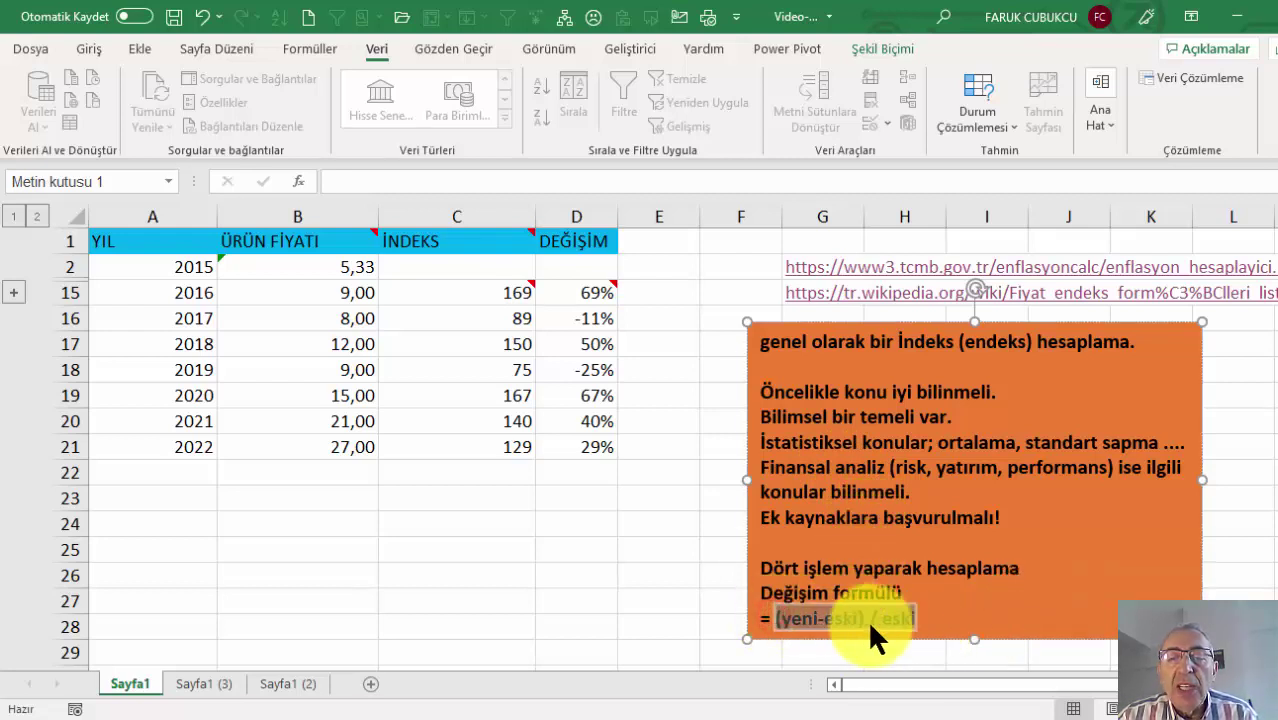
pyautogui.click(833, 590)
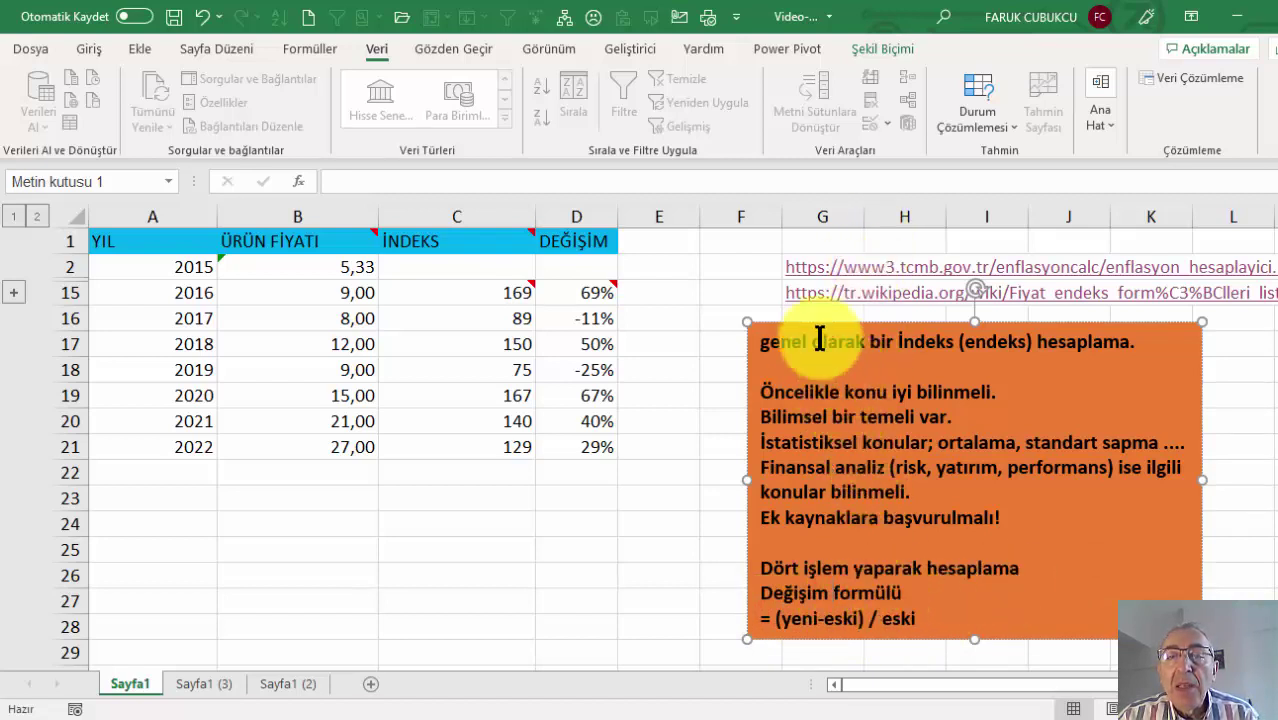
pyautogui.moveTo(805, 322); pyautogui.dragTo(830, 338)
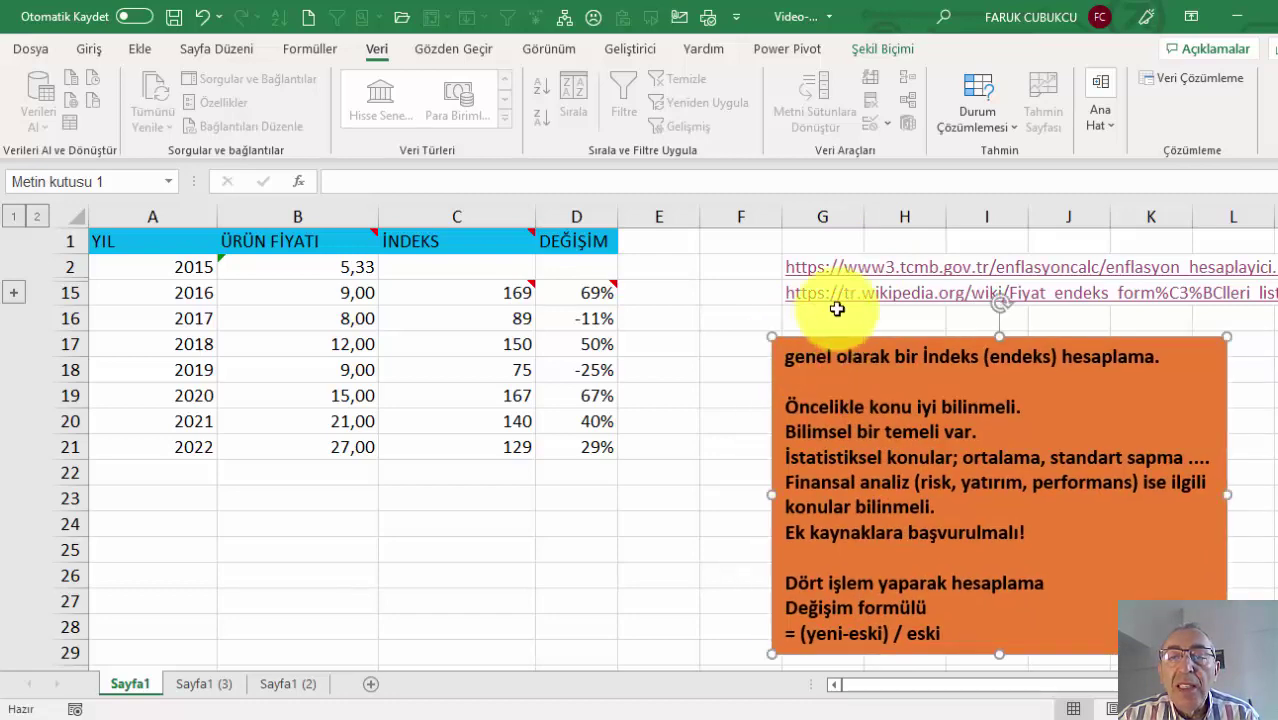
# - Switch to Chrome's Wikipedia 'Fiyat endeks formülleri listesi' article
pyautogui.hotkey('alt', 'Tab')
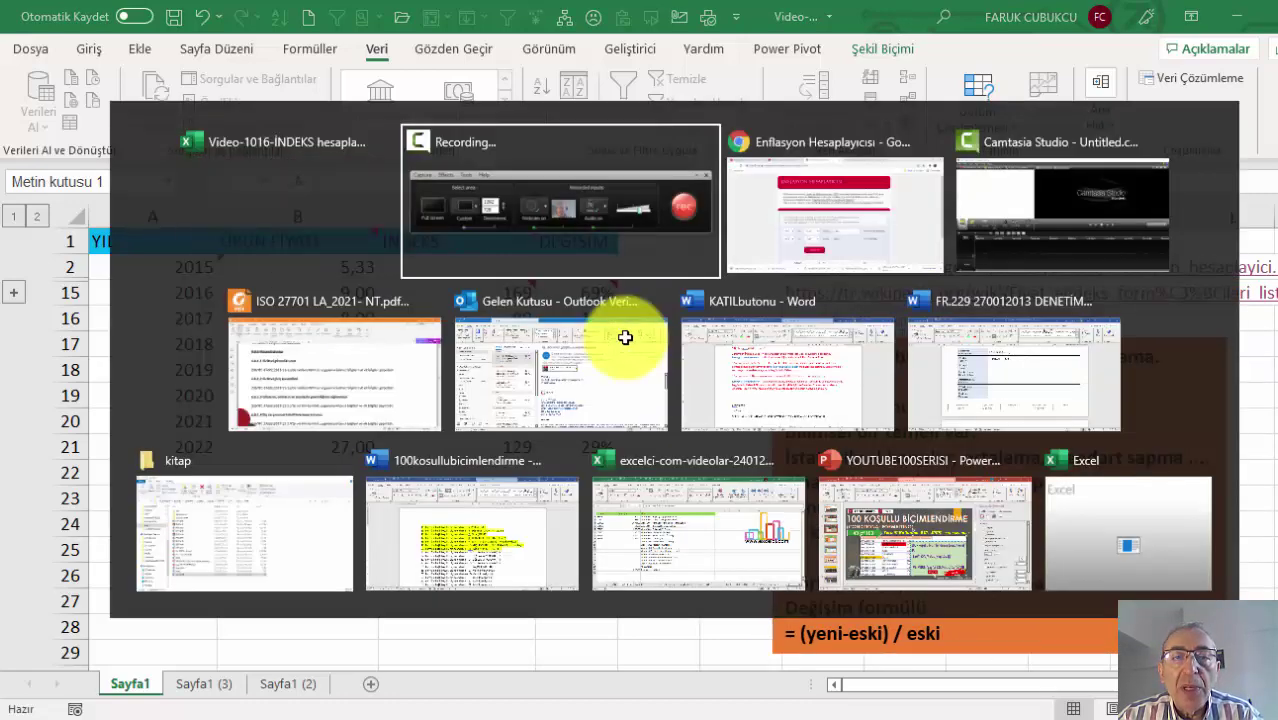
pyautogui.hotkey('alt', 'Tab')
pyautogui.click(799, 18)
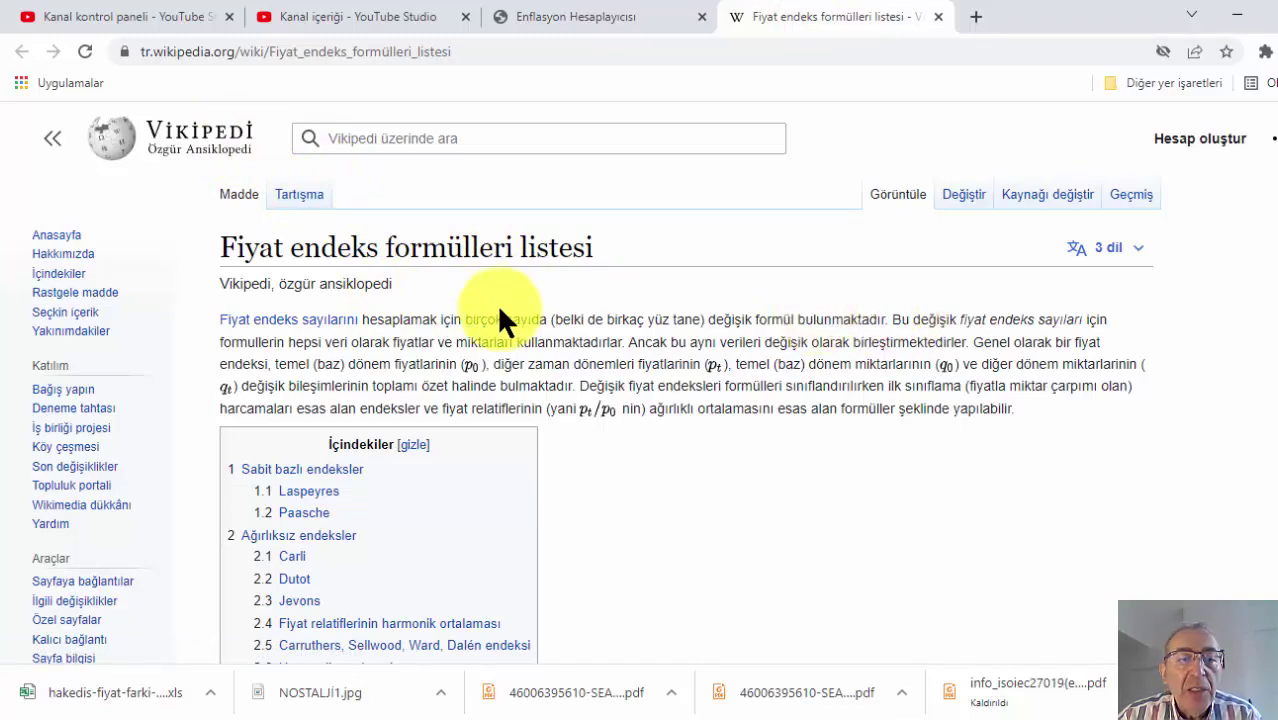
# - Scroll through the Laspeyres, Paasche, Carli and Dutot formulas and back up
pyautogui.scroll(-3, 498, 308)
pyautogui.scroll(-7, 498, 308)
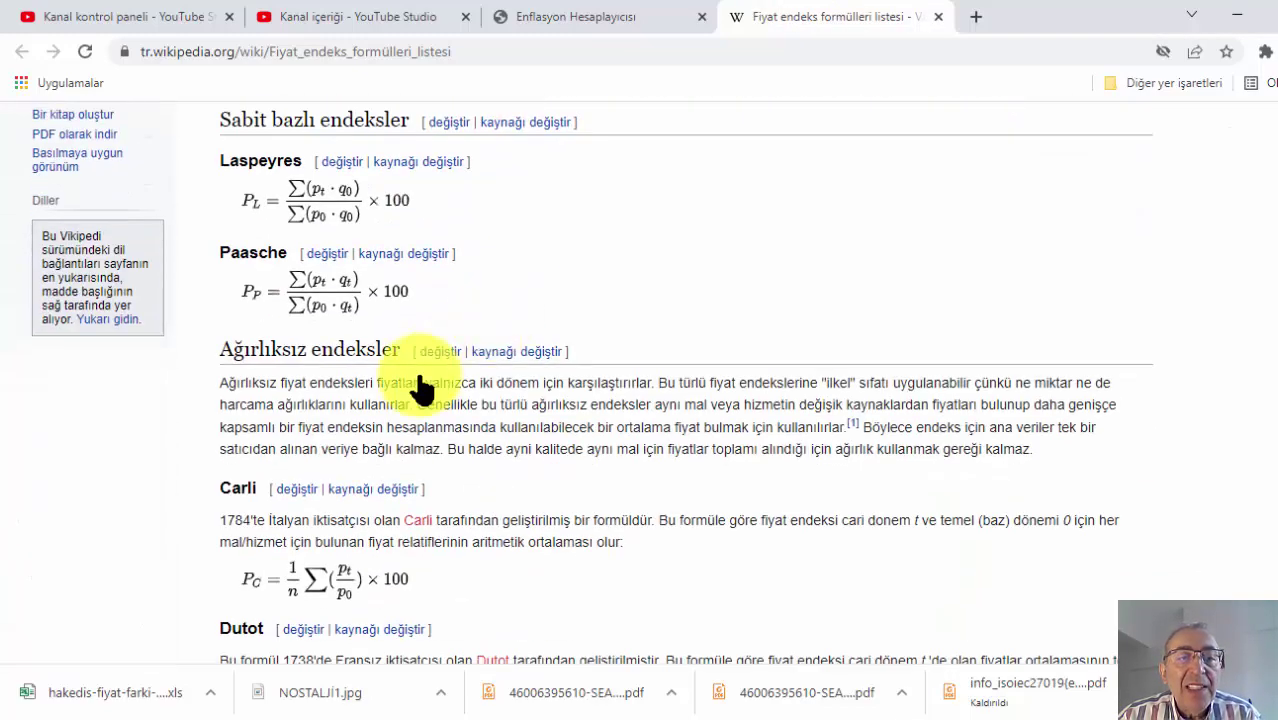
pyautogui.scroll(-1, 399, 351)
pyautogui.scroll(-5, 399, 351)
pyautogui.scroll(-5, 397, 345)
pyautogui.scroll(-5, 399, 336)
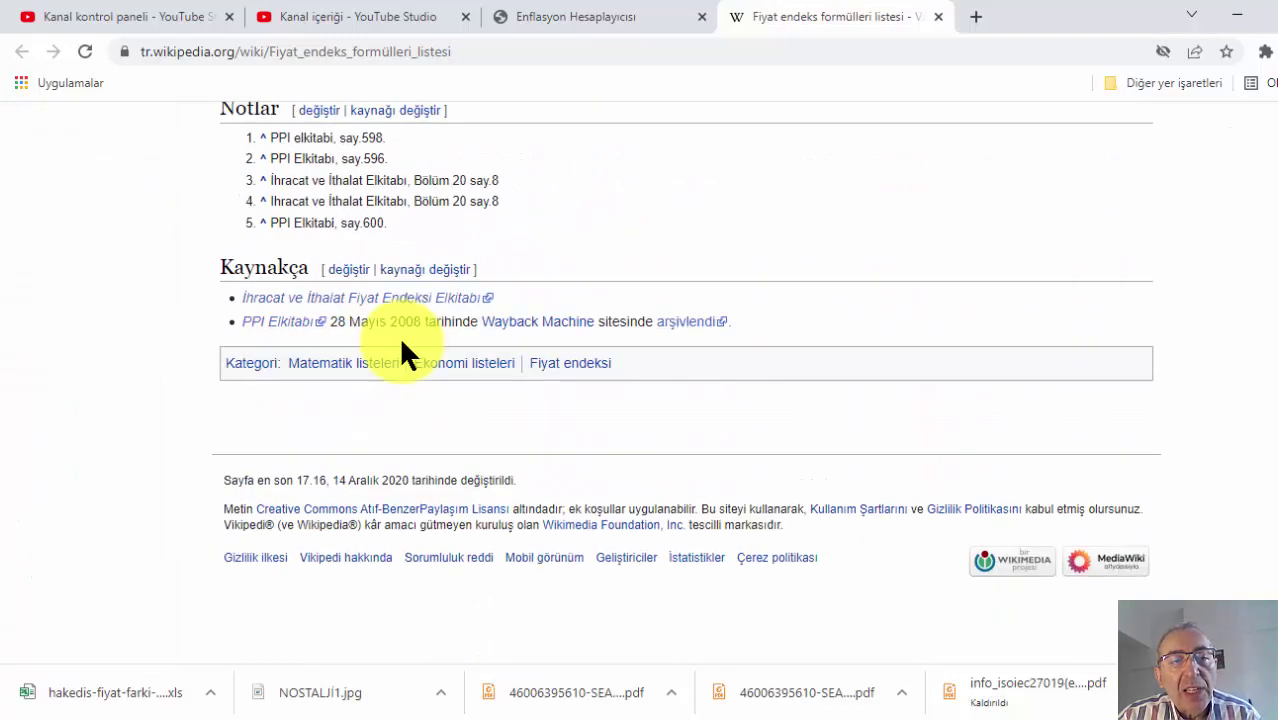
pyautogui.scroll(15, 401, 341)
pyautogui.scroll(10, 401, 341)
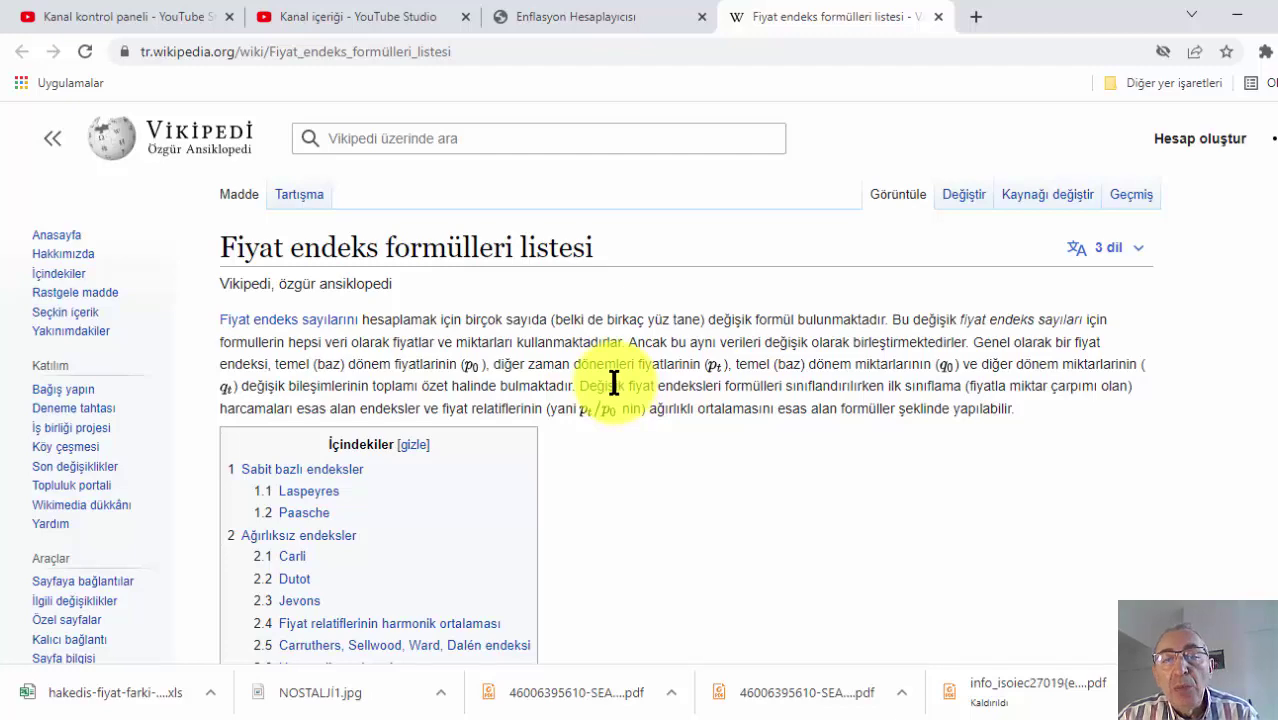
pyautogui.scroll(-3, 610, 371)
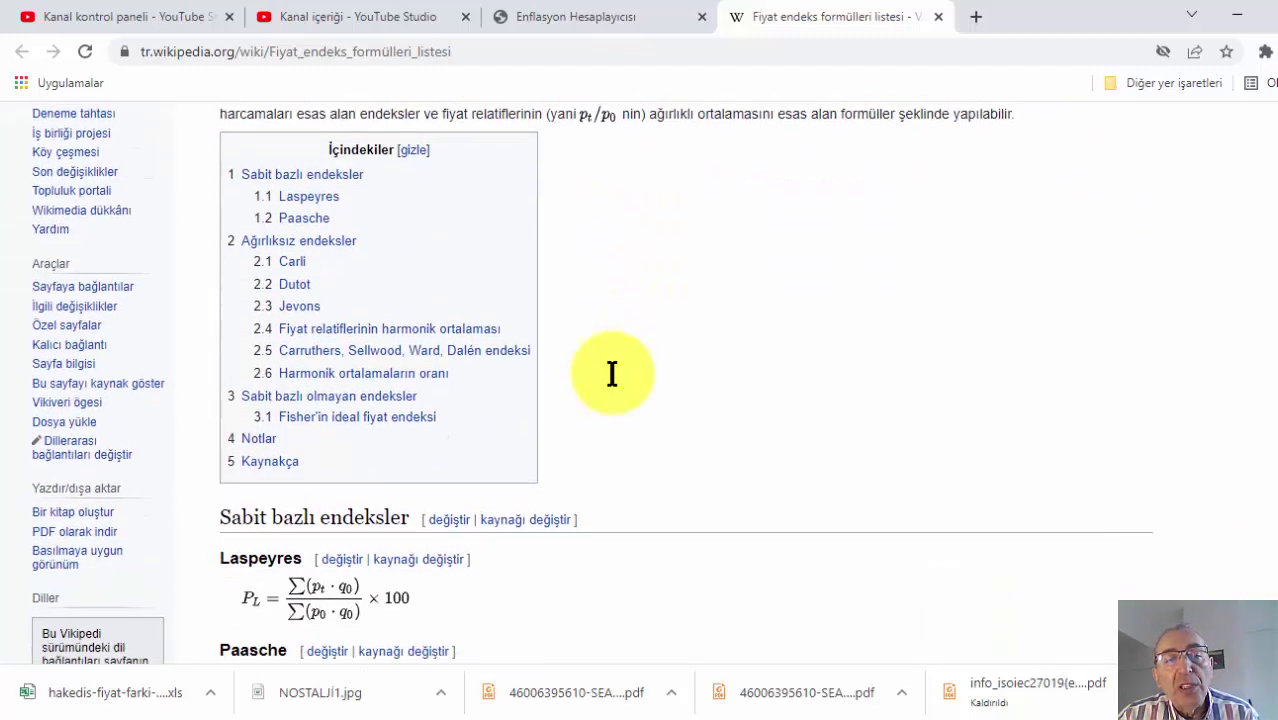
pyautogui.scroll(-2, 610, 371)
pyautogui.scroll(-2, 610, 371)
pyautogui.scroll(-3, 483, 467)
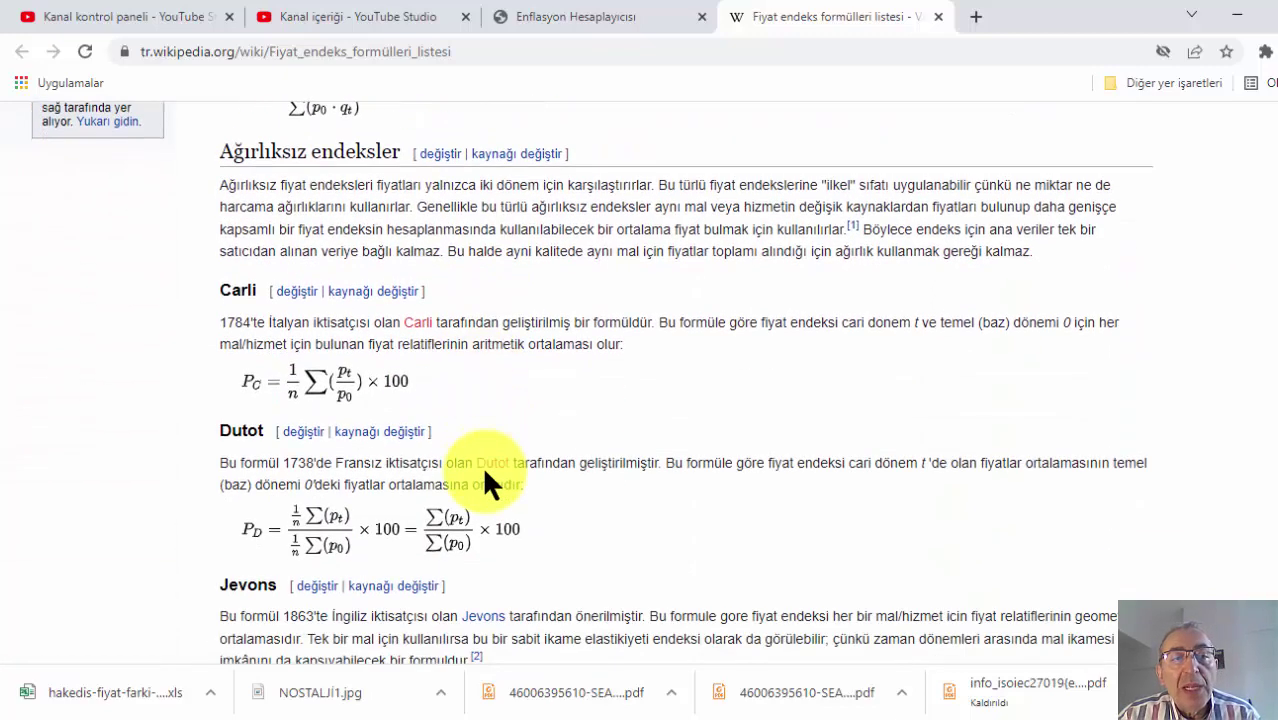
pyautogui.scroll(10, 485, 436)
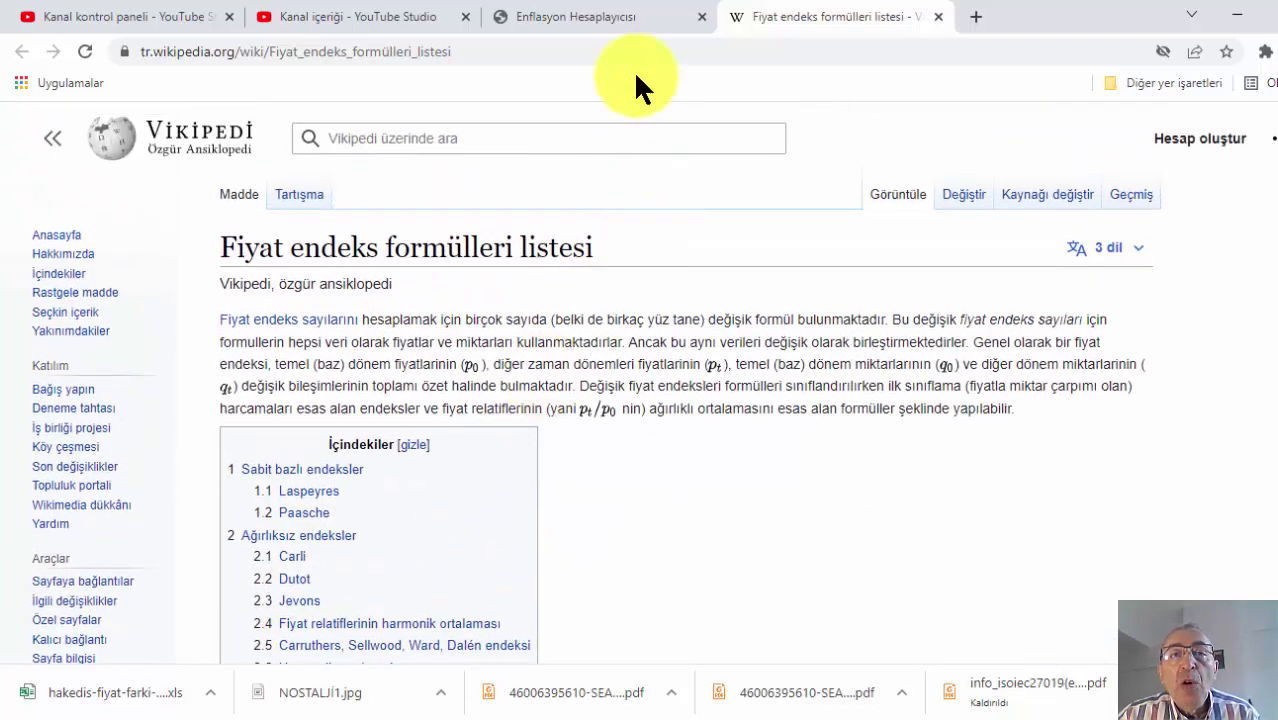
# - Use the TCMB calculator to convert 100 TL from January 2020 to 170.96 TL in January 2022
pyautogui.click(613, 16)
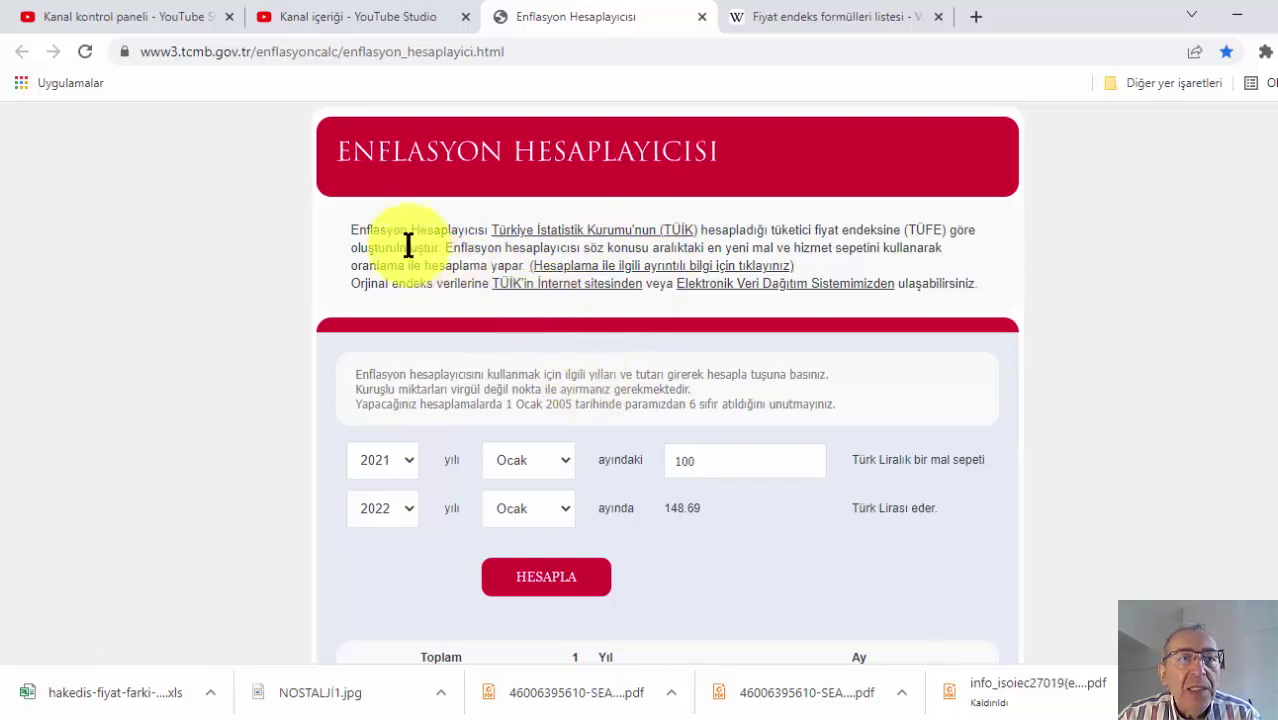
pyautogui.scroll(-2, 555, 350)
pyautogui.scroll(2, 620, 355)
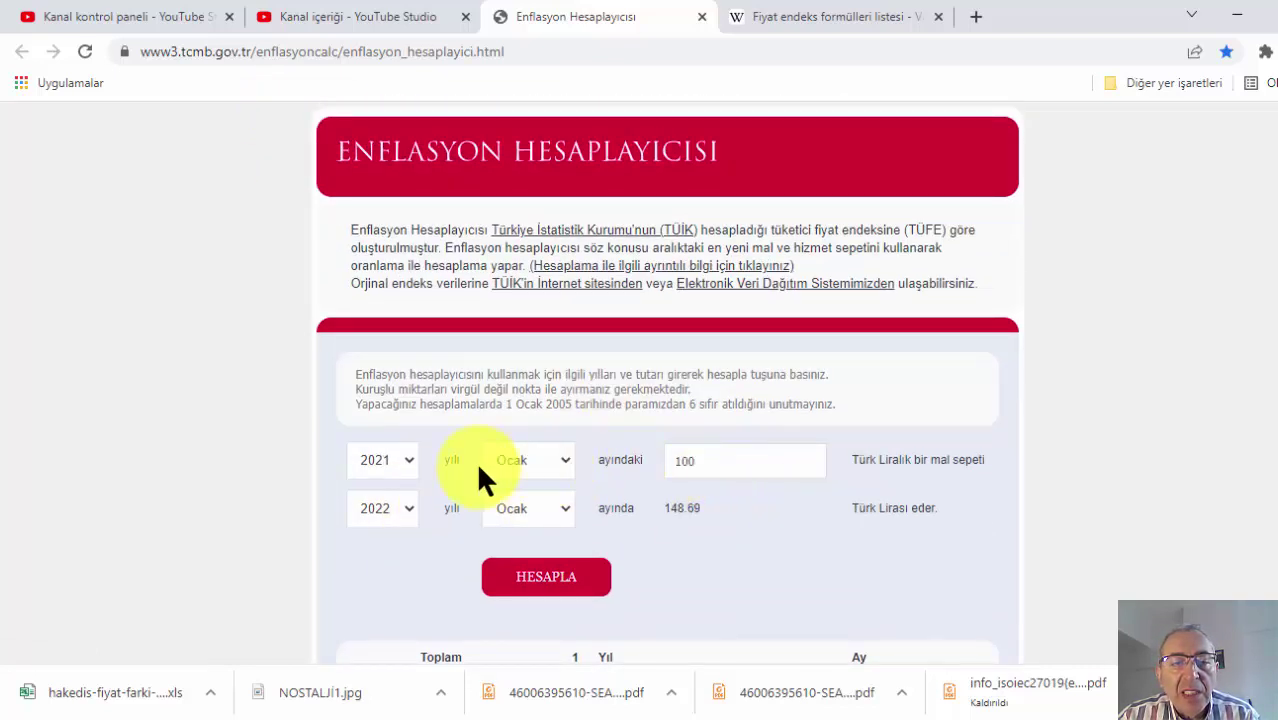
pyautogui.click(407, 458)
pyautogui.click(375, 414)
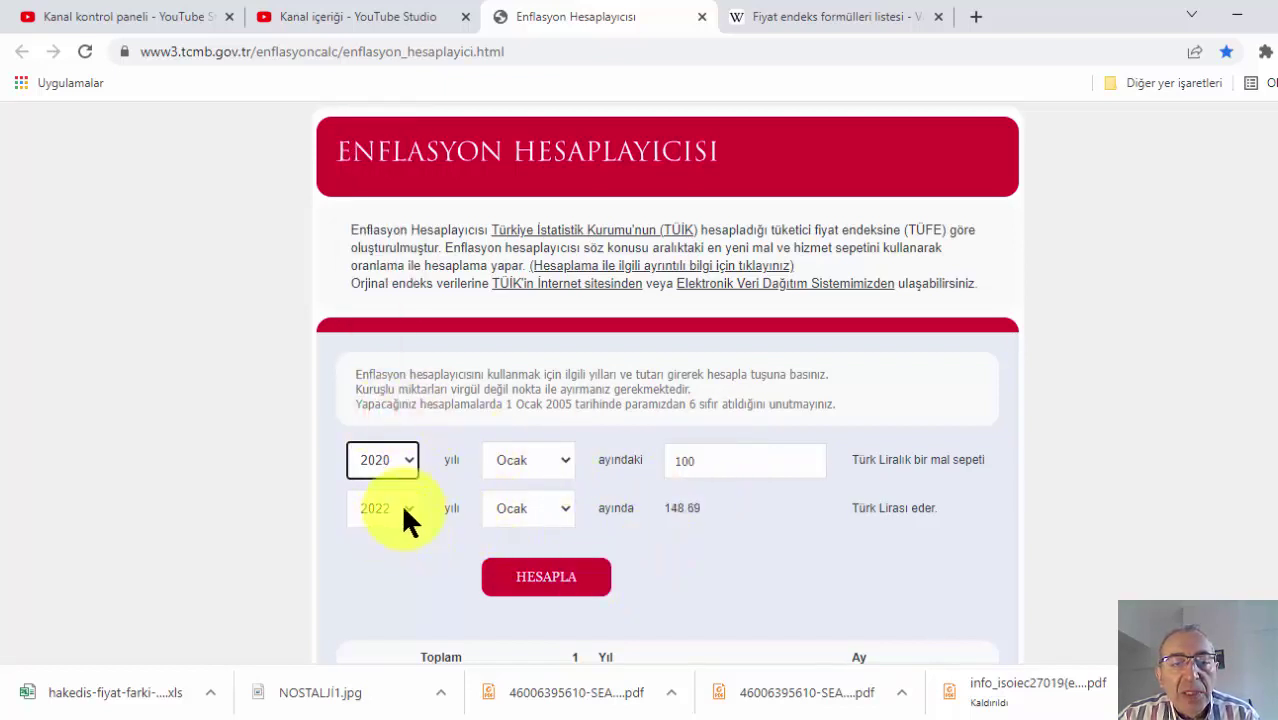
pyautogui.click(725, 463)
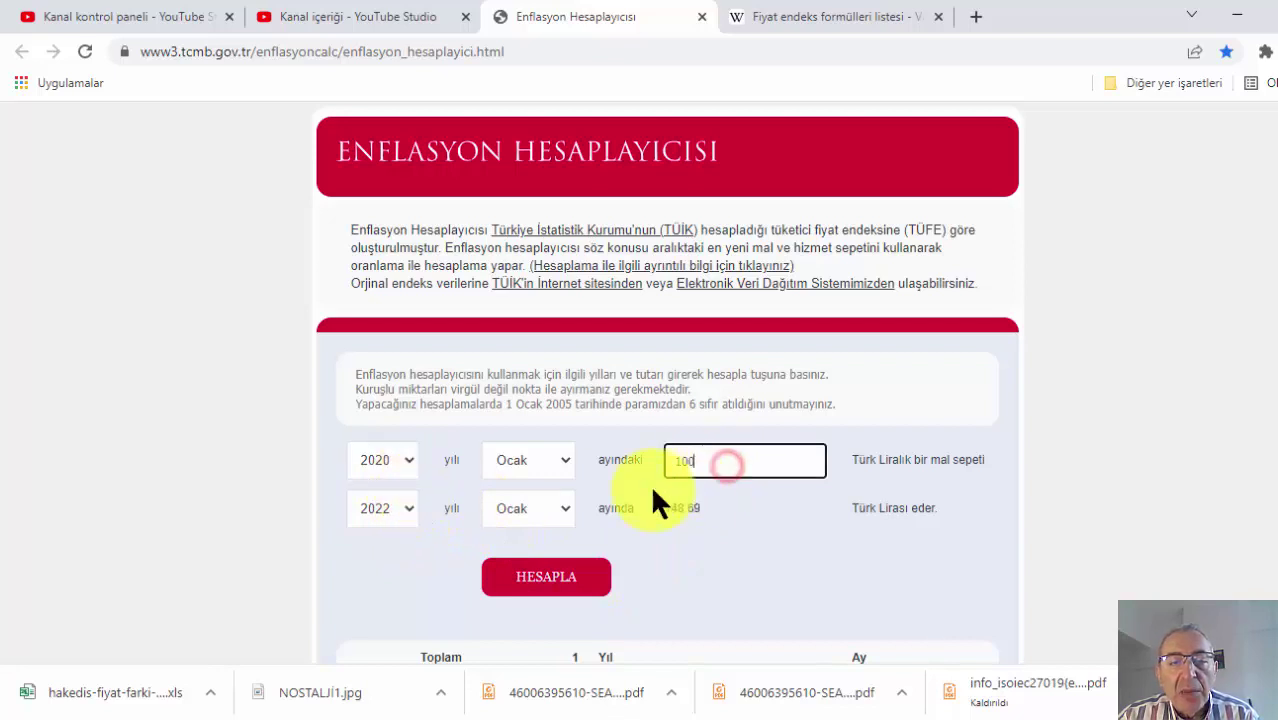
pyautogui.click(541, 576)
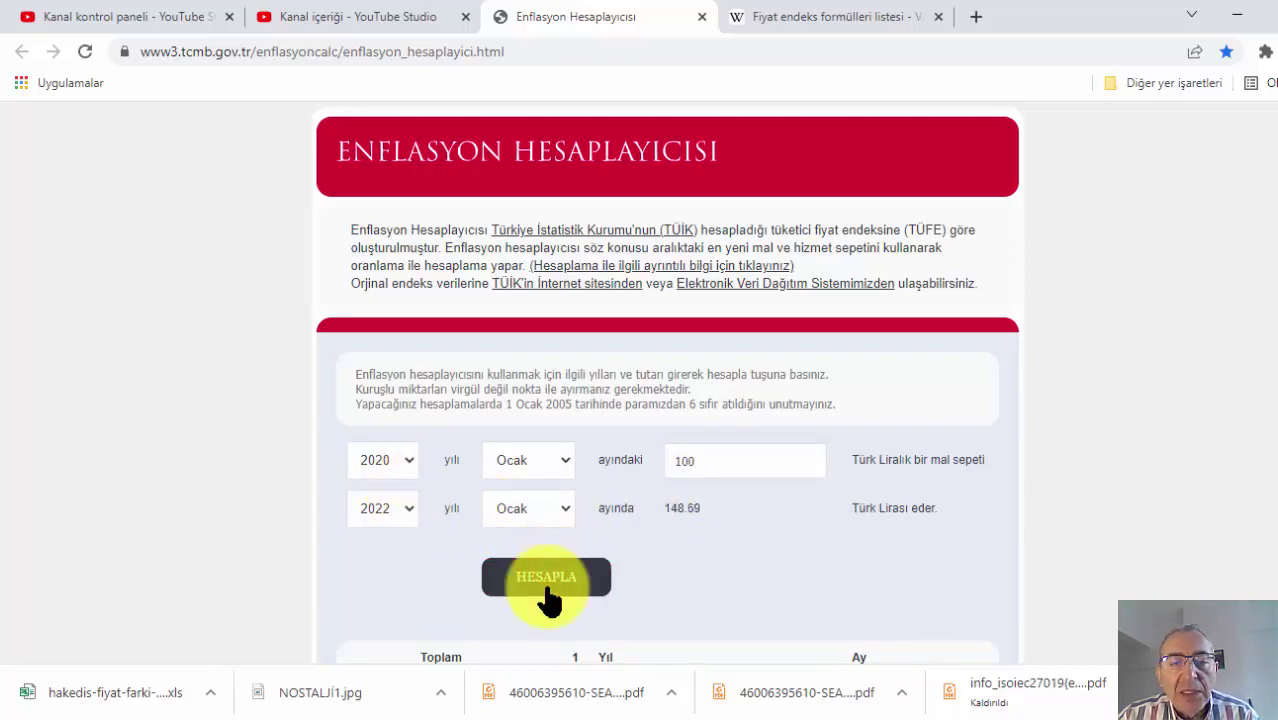
pyautogui.click(545, 590)
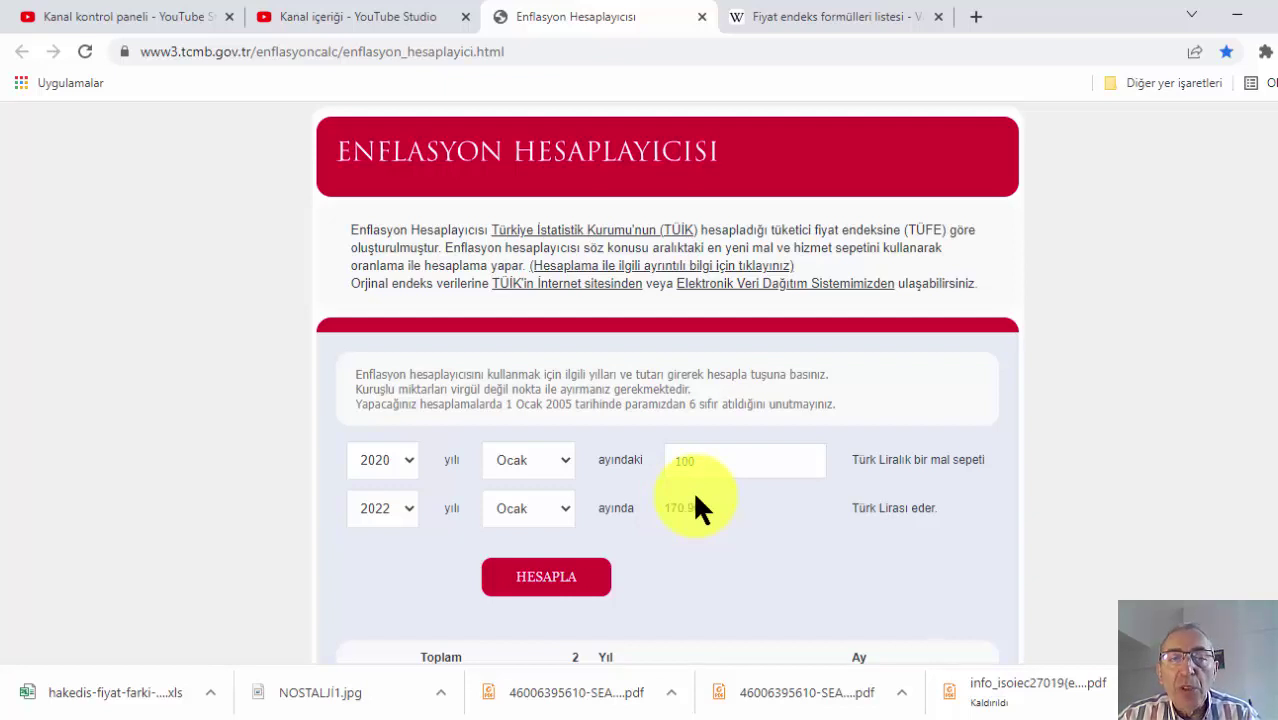
pyautogui.hotkey('alt', 'Tab')
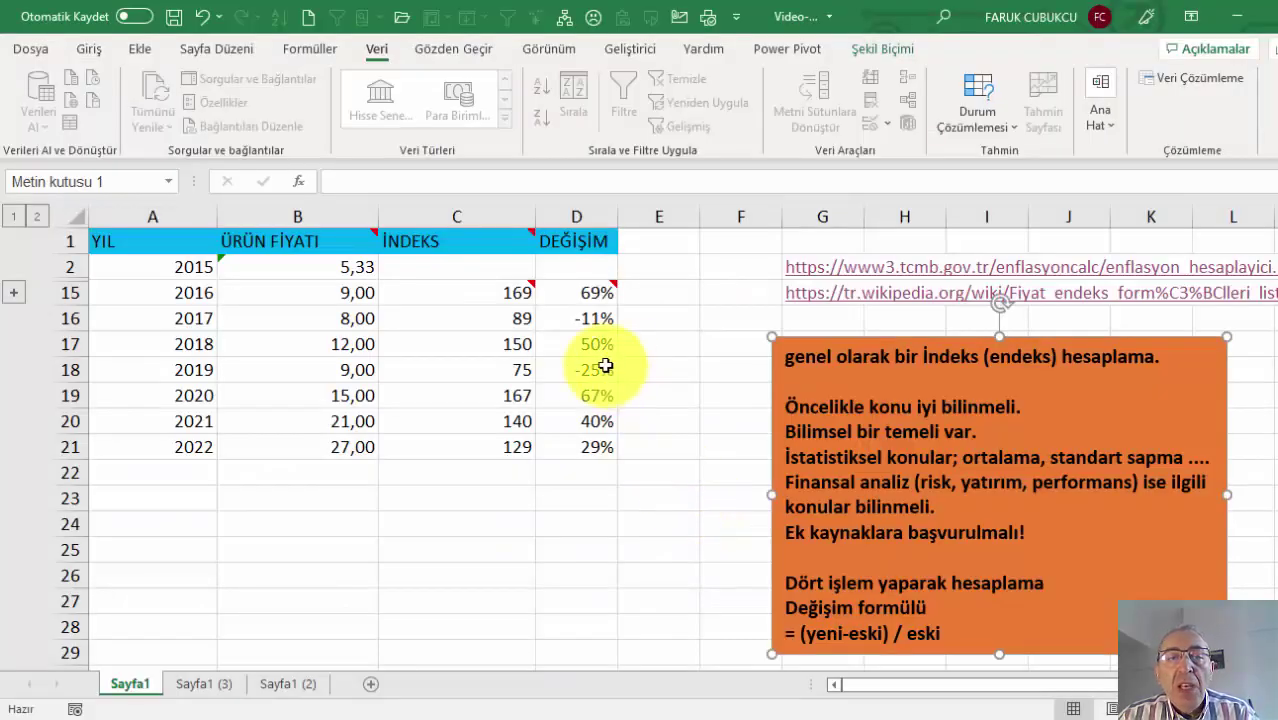
# - Expand the 2015 row group and review the twelve monthly prices in B3:B14
pyautogui.click(452, 296)
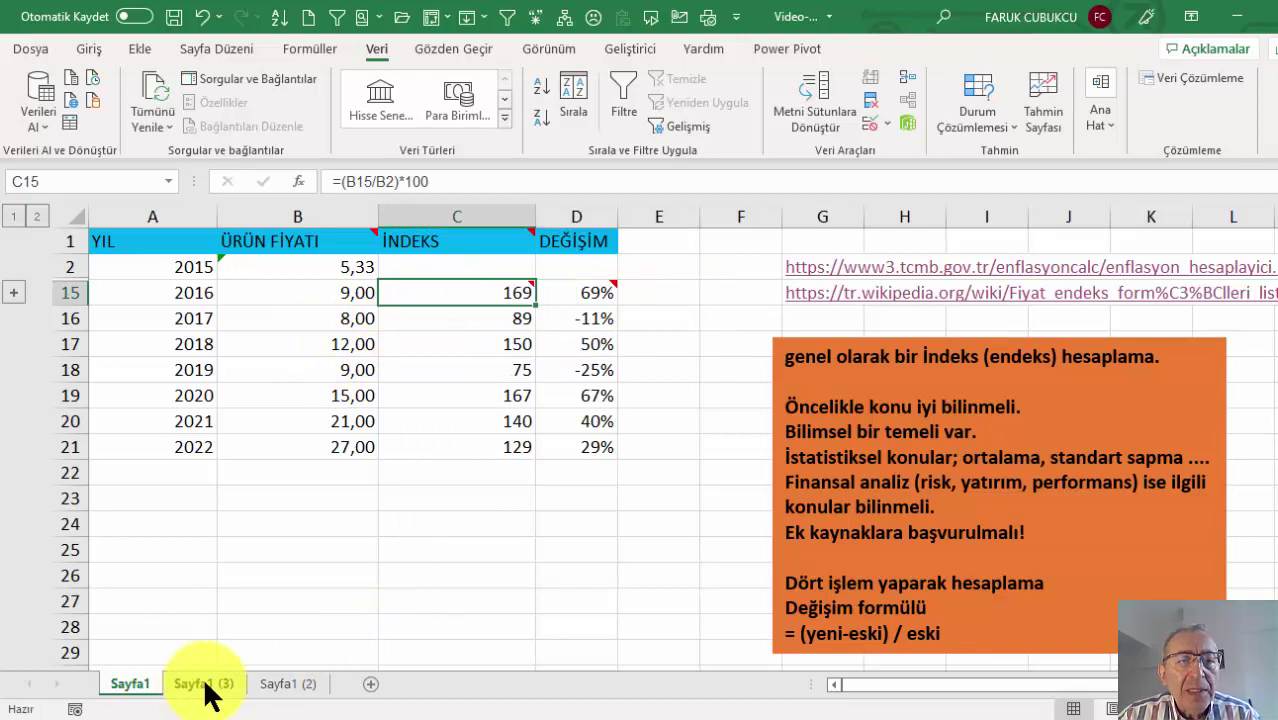
pyautogui.click(12, 292)
pyautogui.click(289, 294)
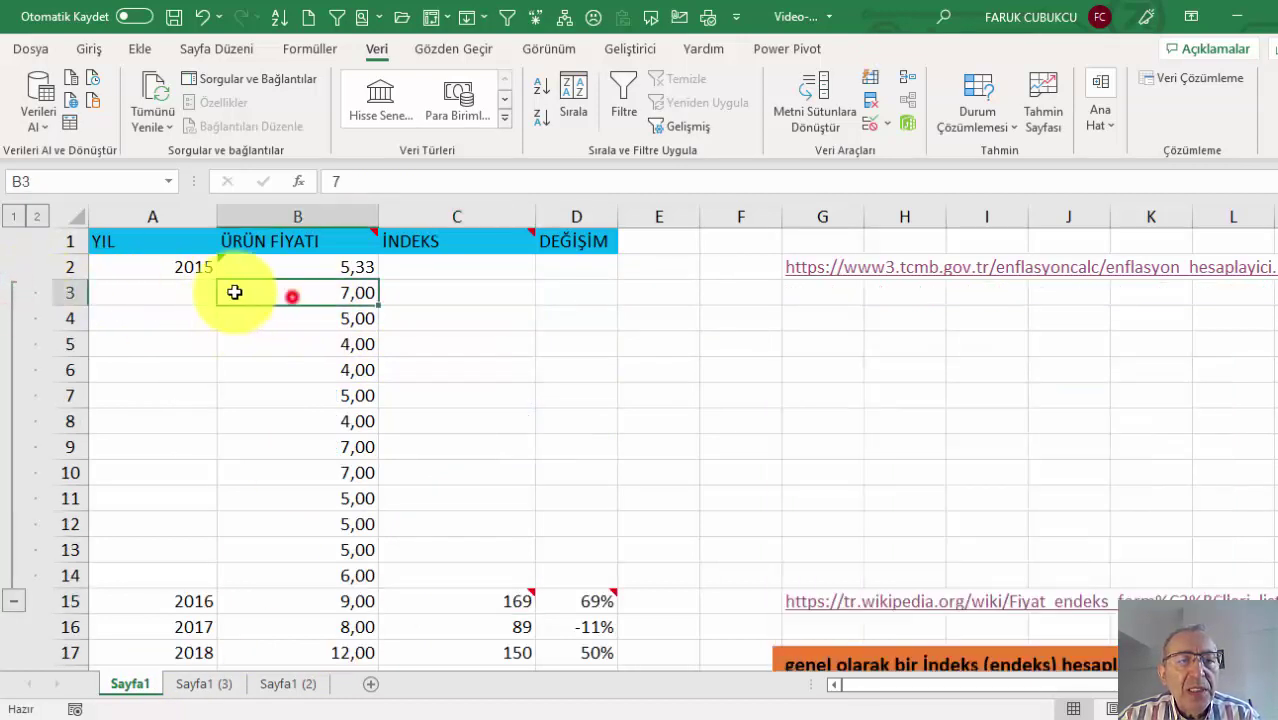
pyautogui.click(180, 270)
pyautogui.click(314, 240)
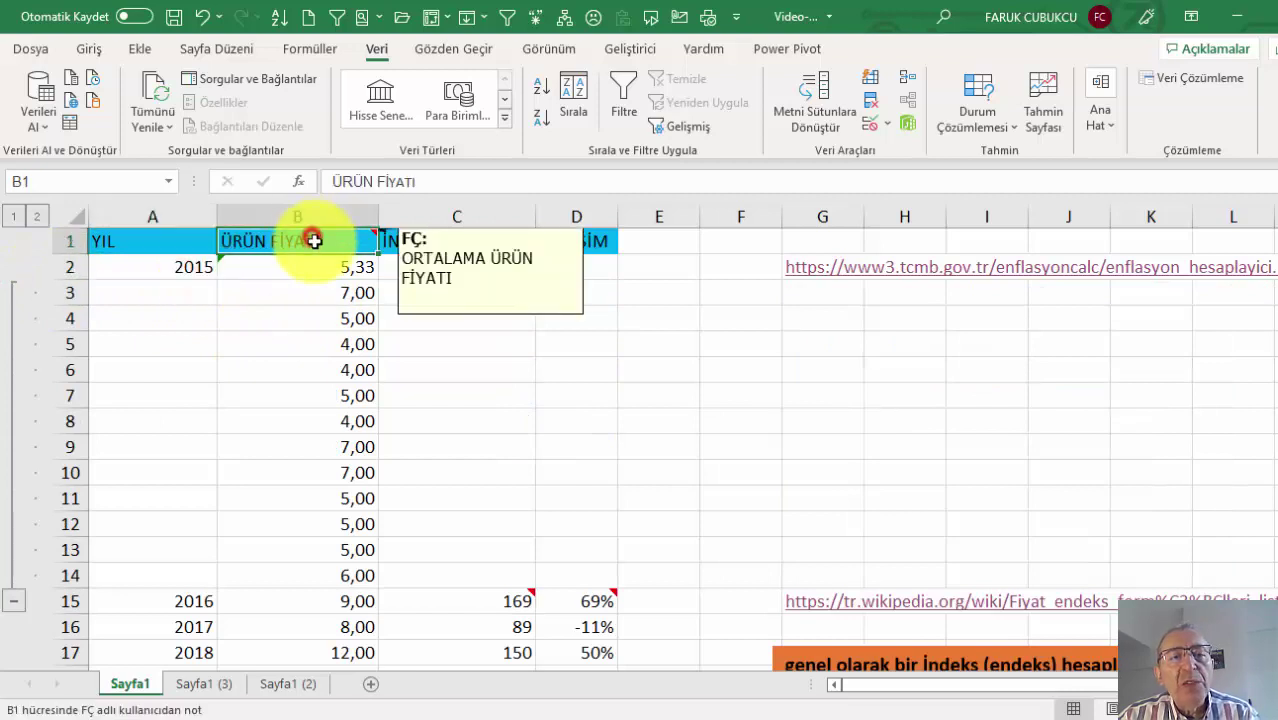
pyautogui.moveTo(337, 293); pyautogui.dragTo(350, 540)
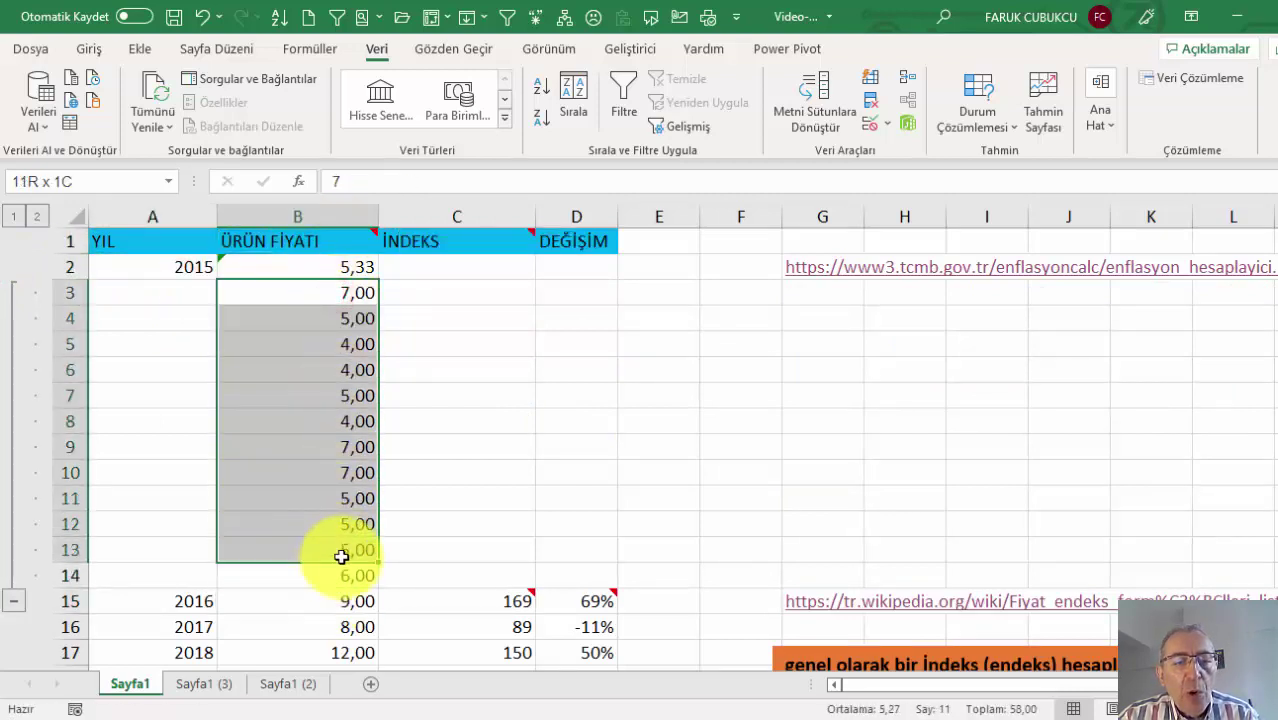
# - Check B2's =ORTALAMA(B3:B14) average, collapse rows 3–14 and go to Sayfa1 (3)
pyautogui.doubleClick(333, 266)
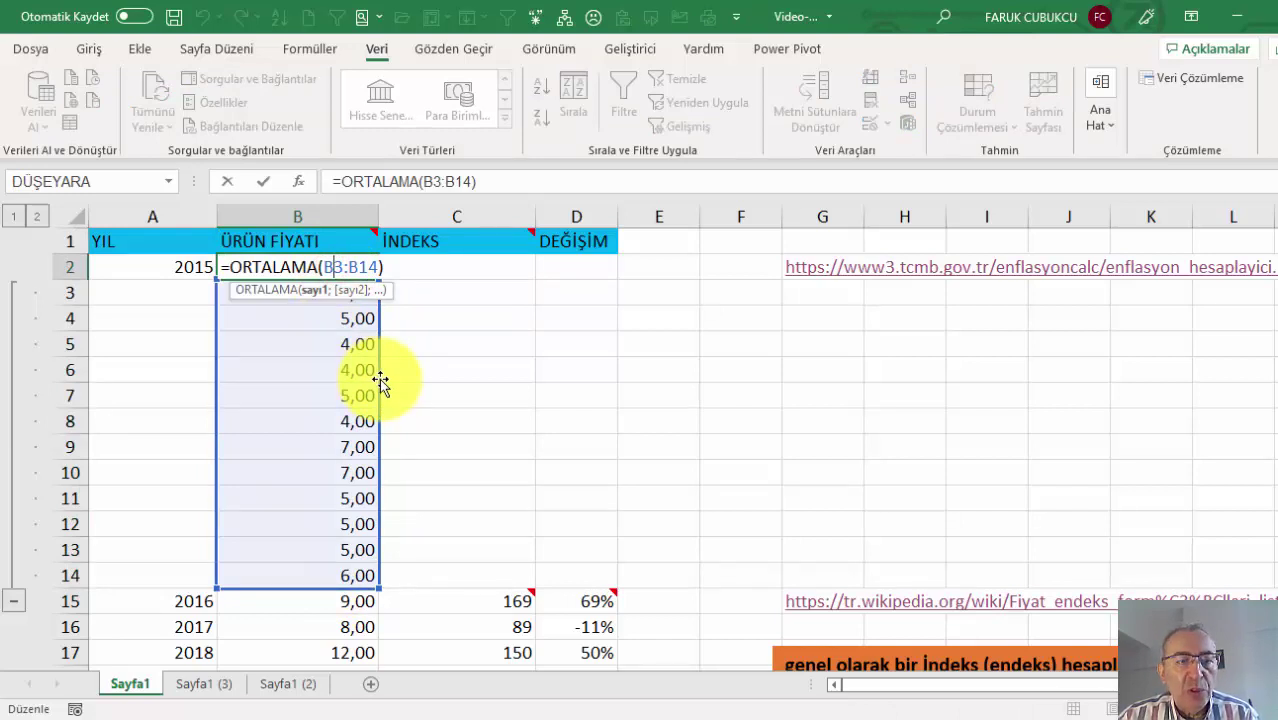
pyautogui.hotkey('ctrl', 'Return')
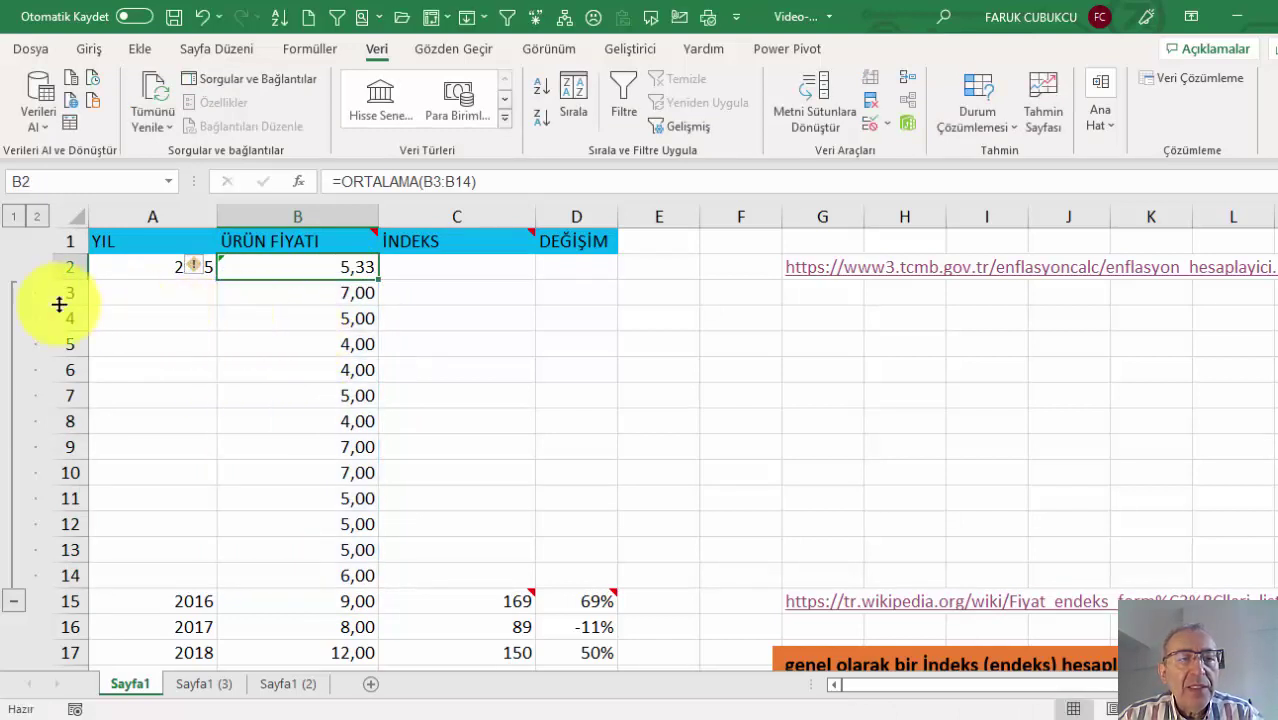
pyautogui.click(18, 600)
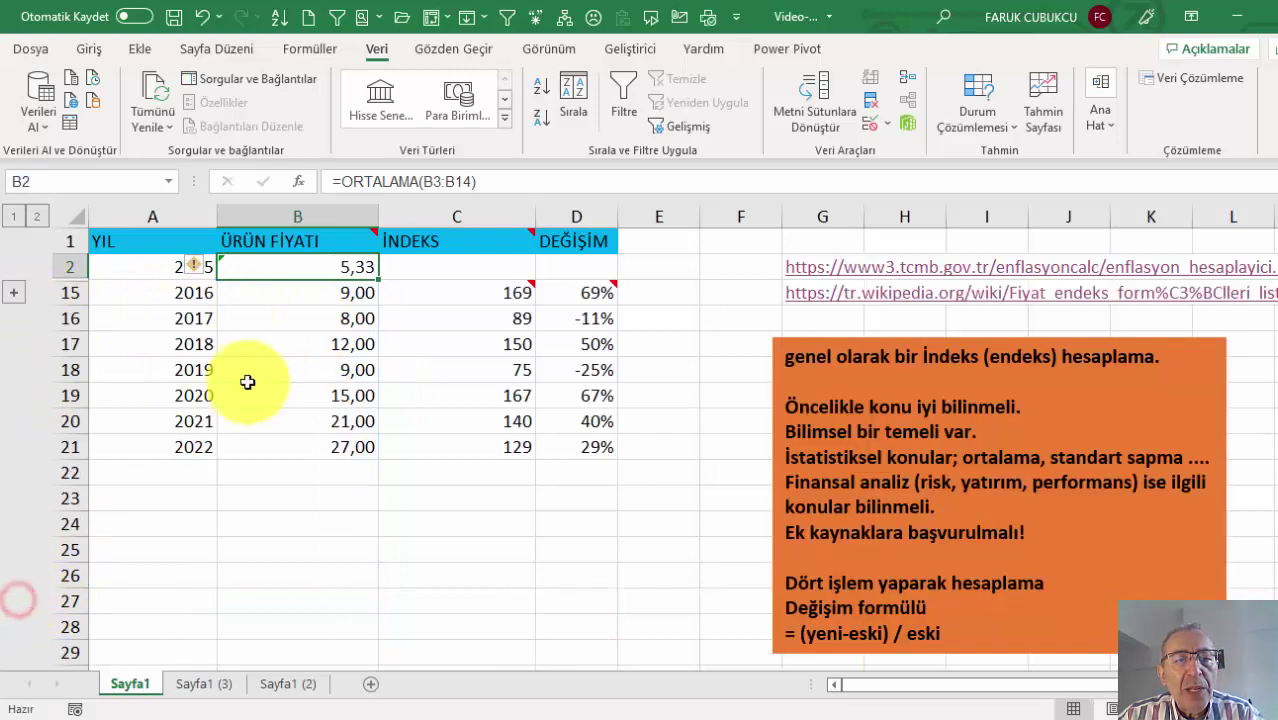
pyautogui.click(205, 686)
pyautogui.click(285, 347)
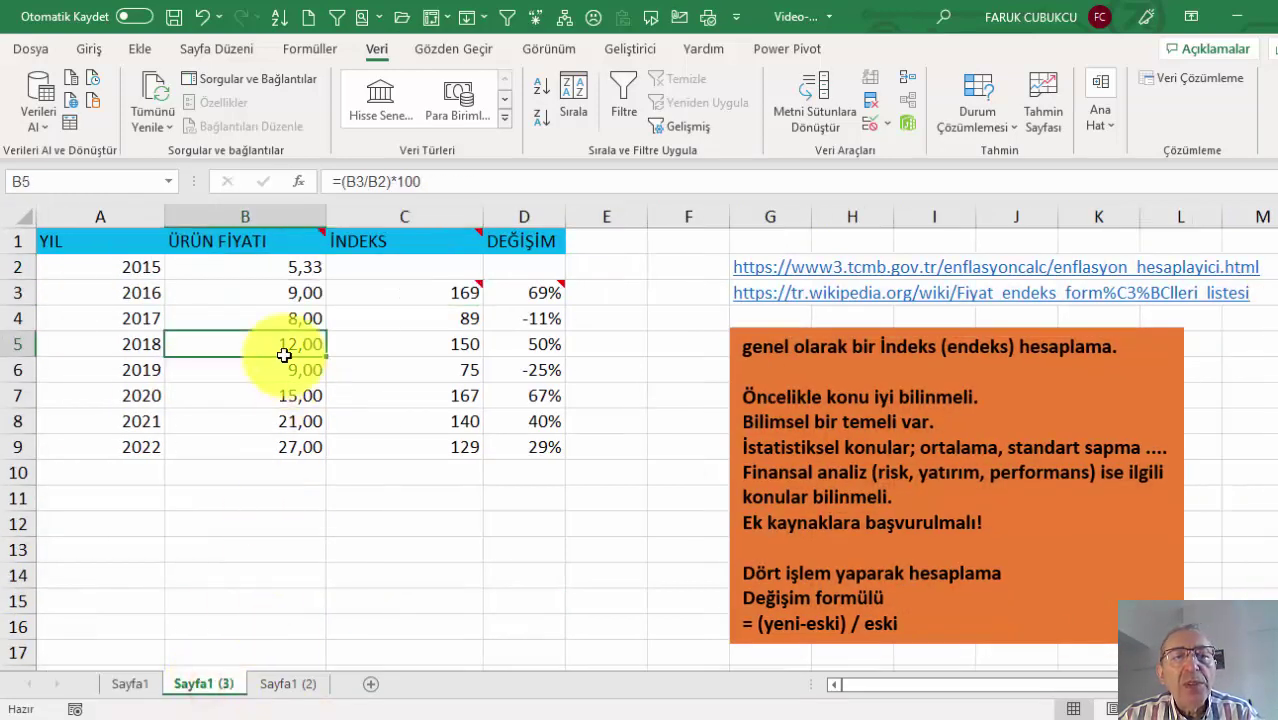
pyautogui.click(272, 268)
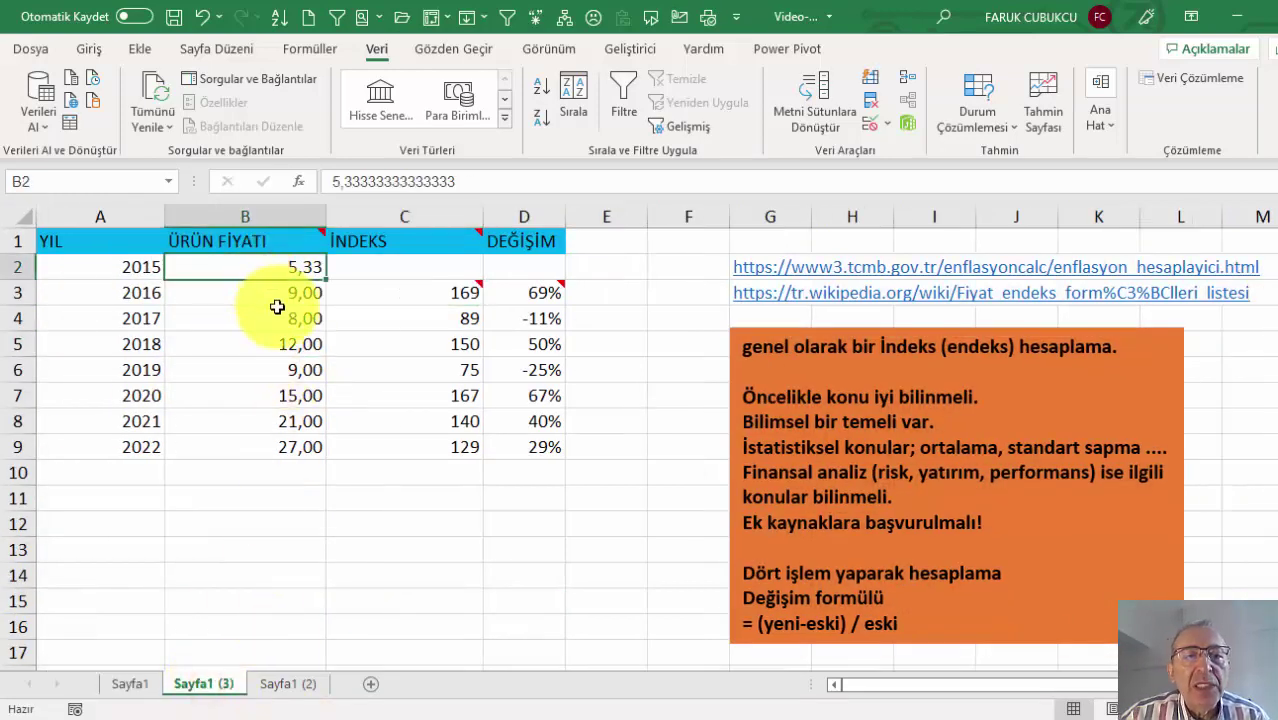
pyautogui.click(276, 320)
pyautogui.click(252, 394)
pyautogui.click(274, 447)
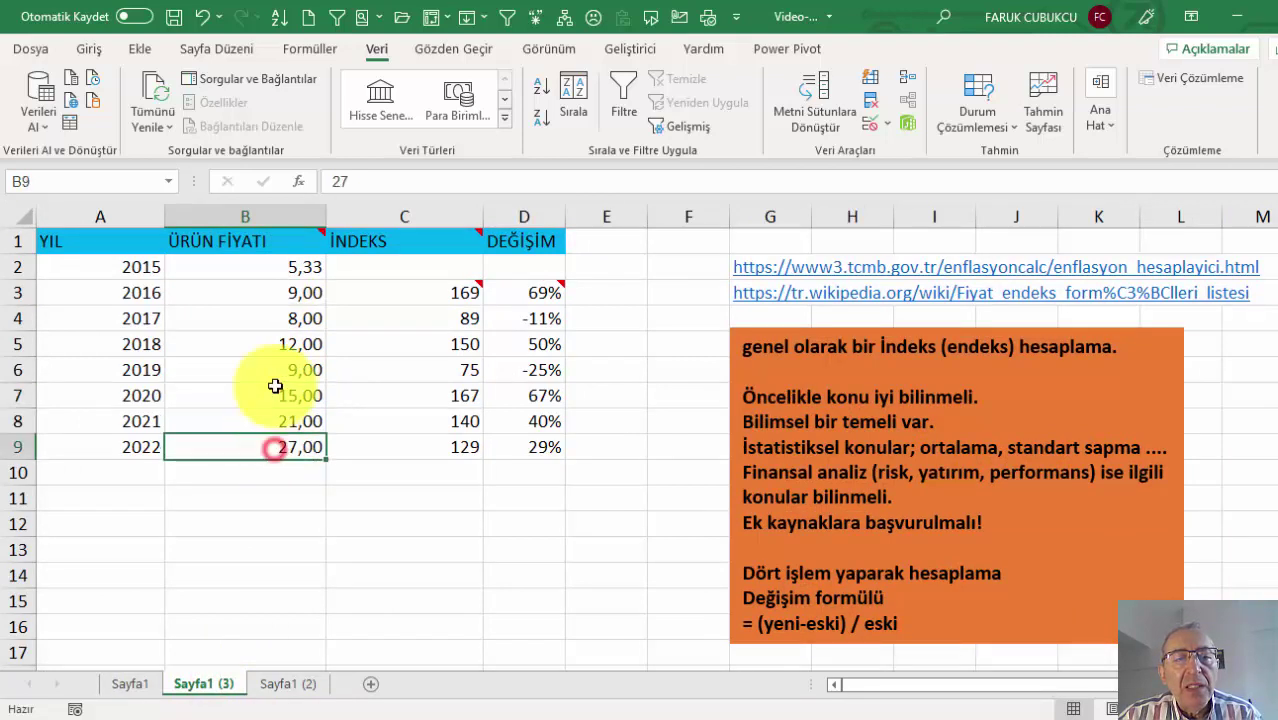
pyautogui.click(284, 266)
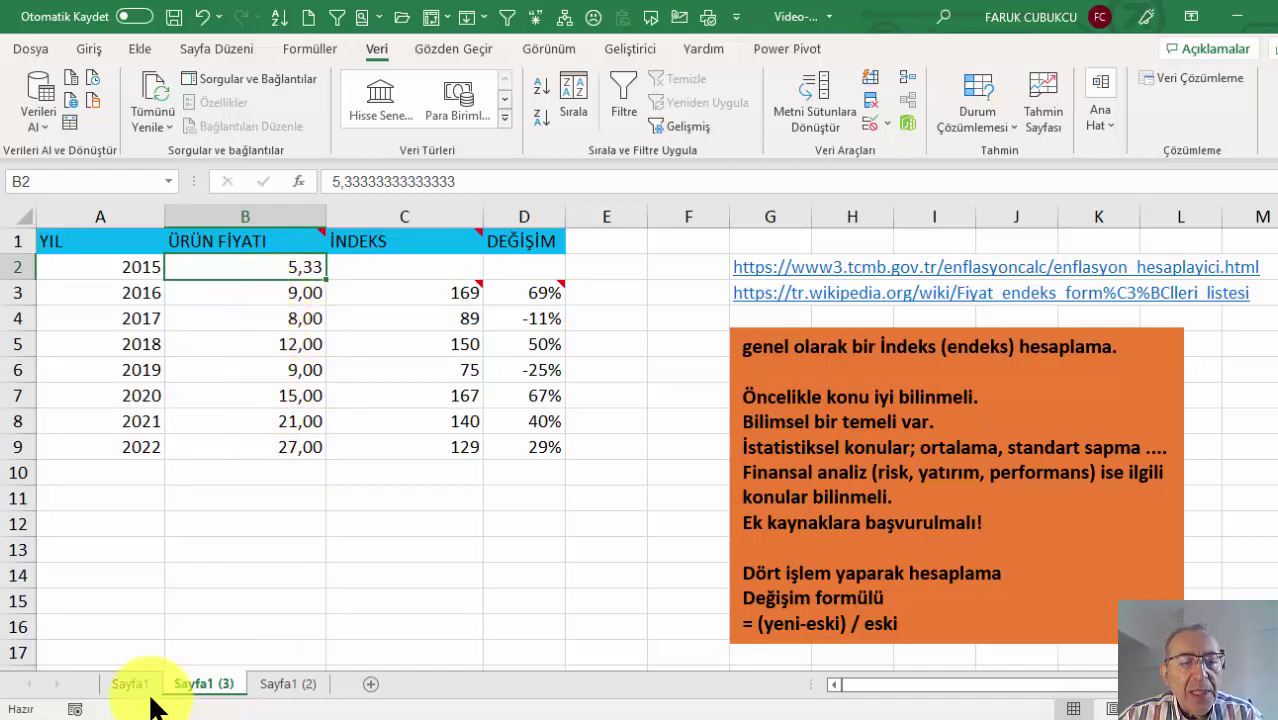
pyautogui.click(133, 684)
pyautogui.click(16, 294)
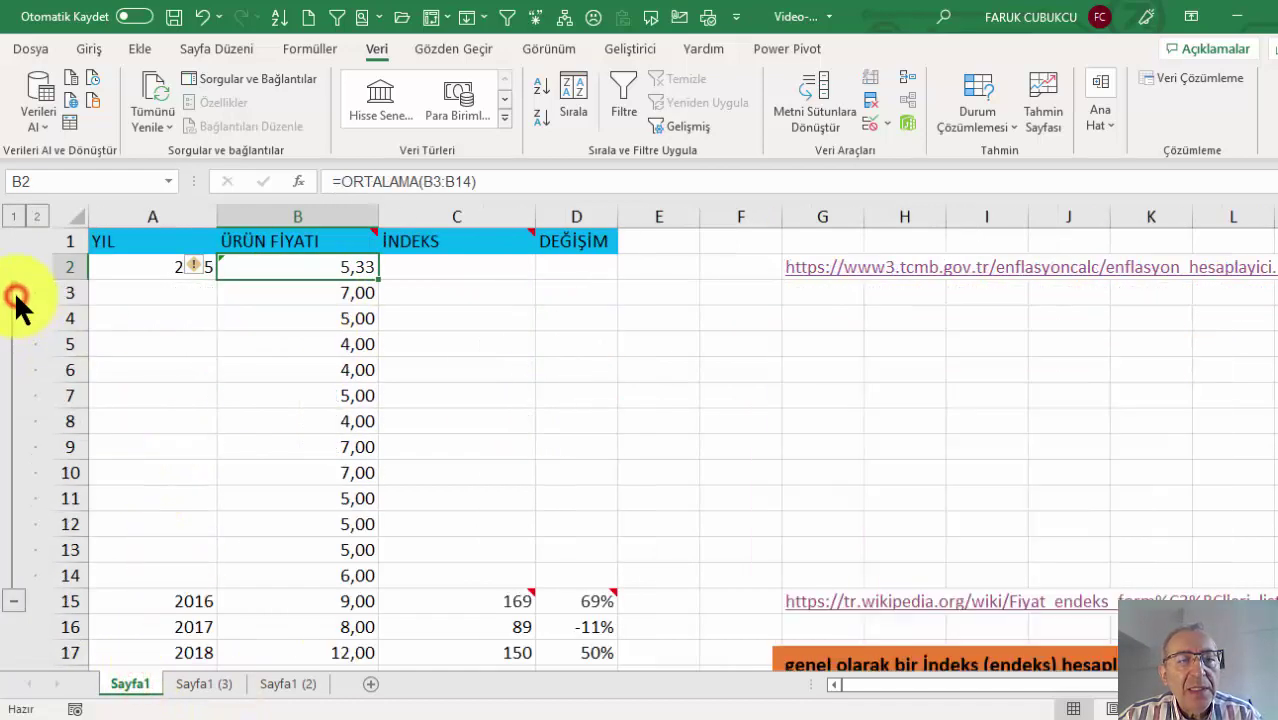
pyautogui.click(15, 601)
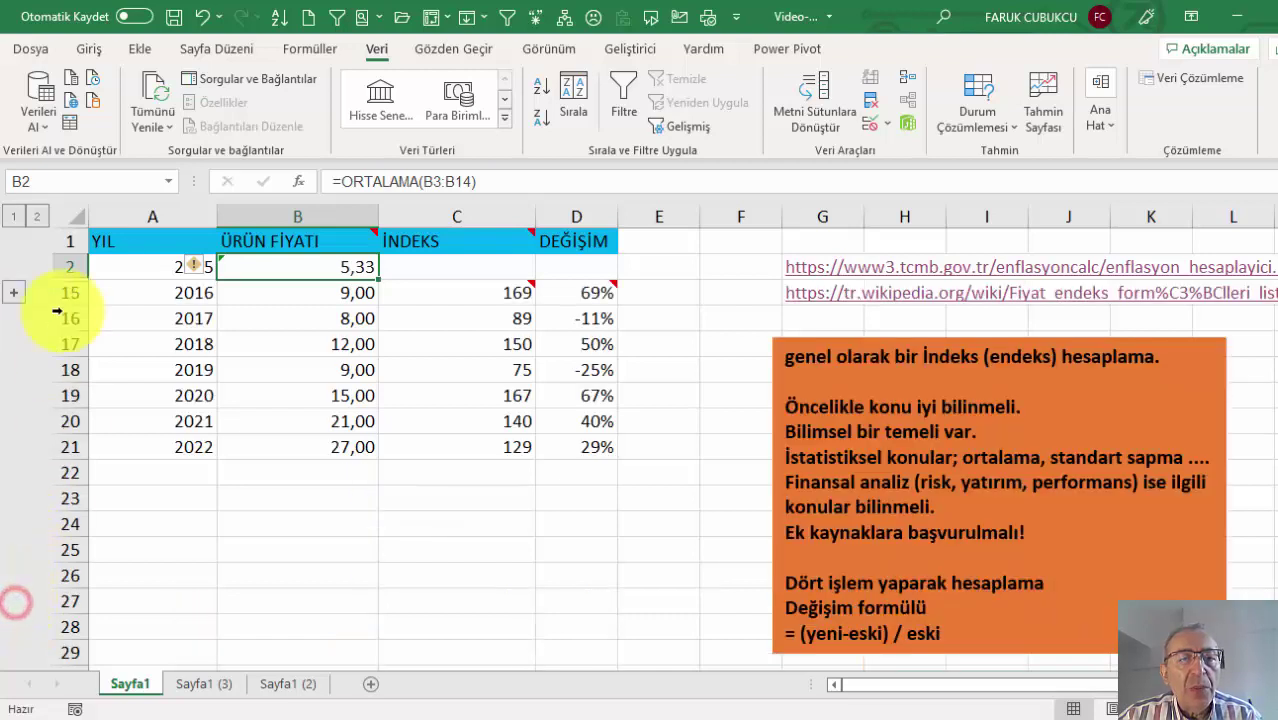
pyautogui.click(15, 293)
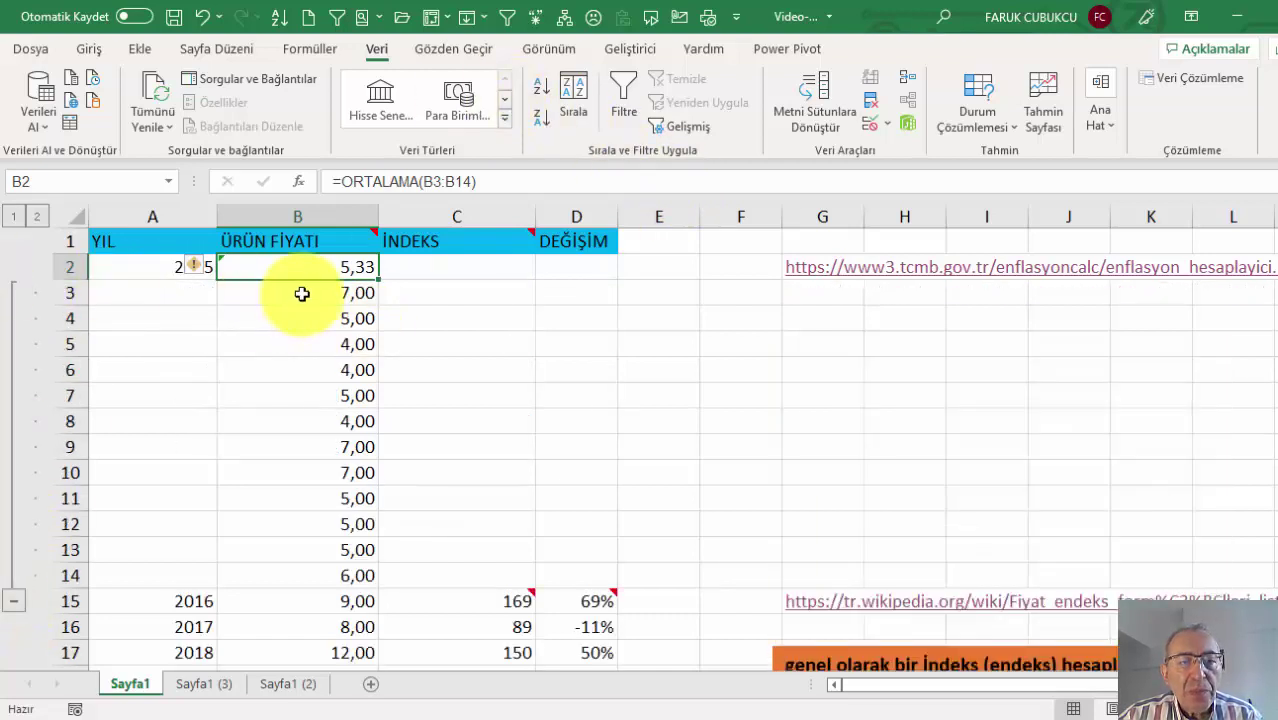
pyautogui.click(301, 293)
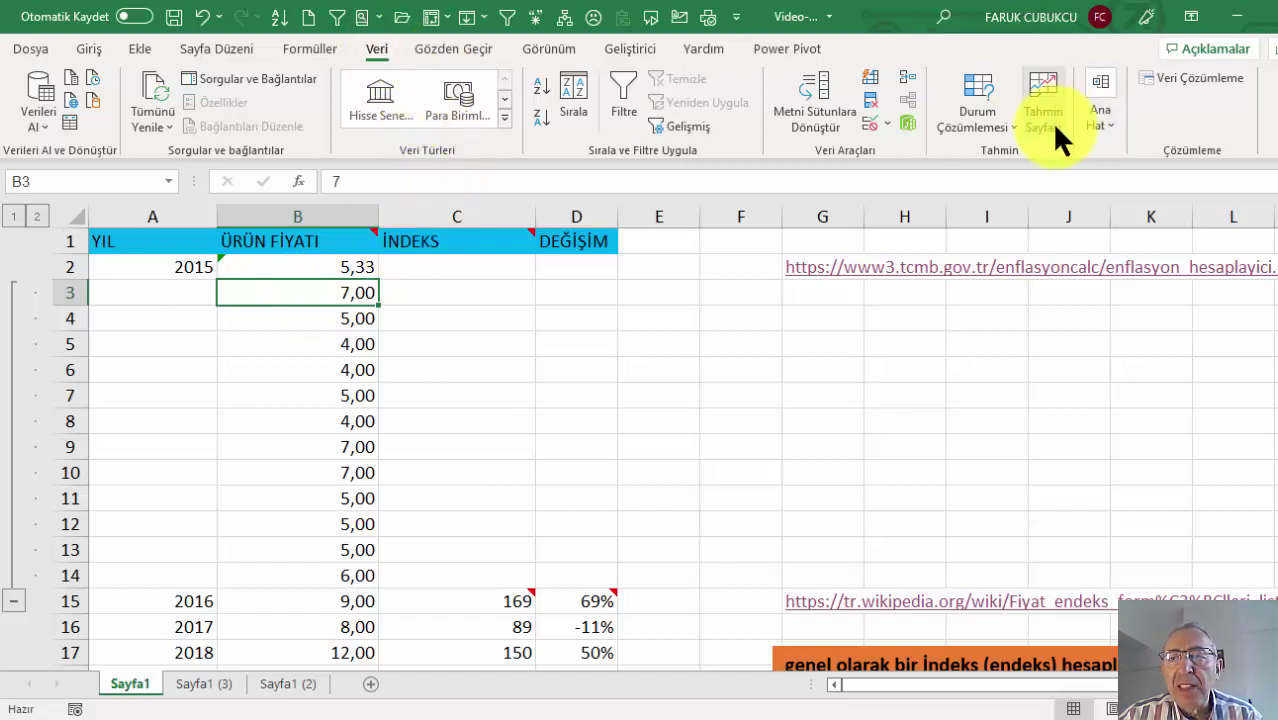
pyautogui.click(1091, 123)
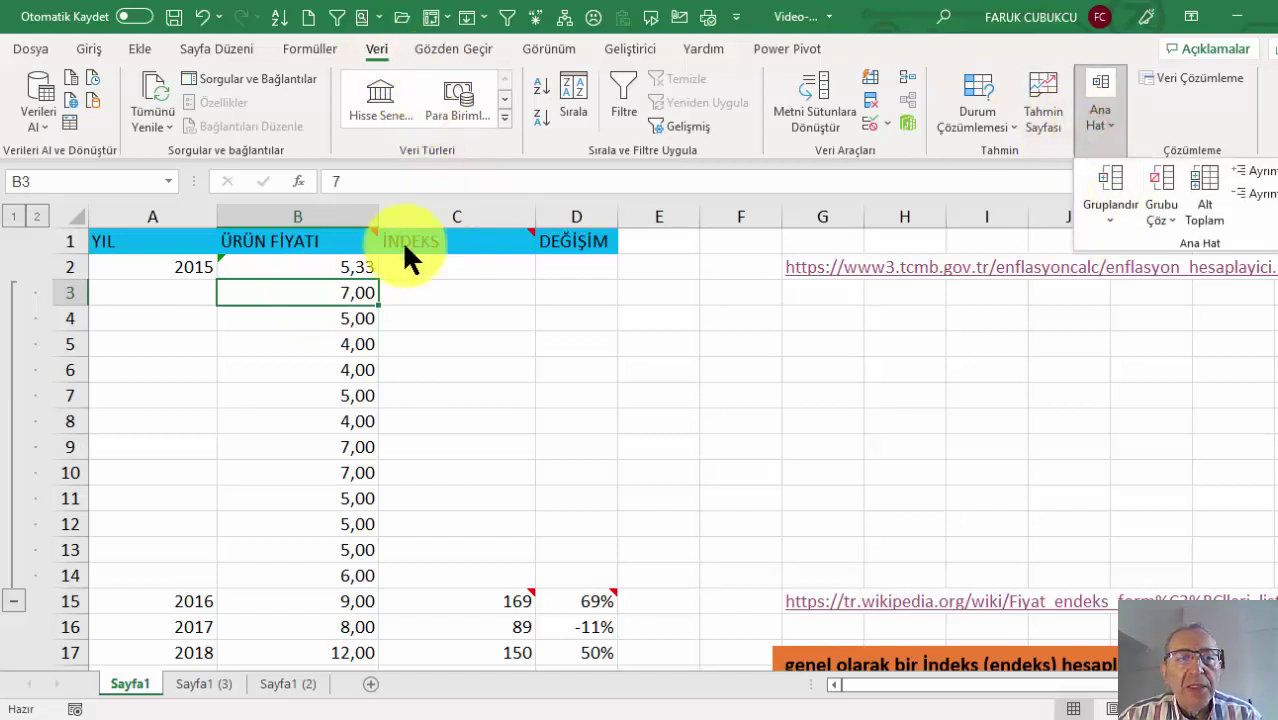
pyautogui.click(16, 601)
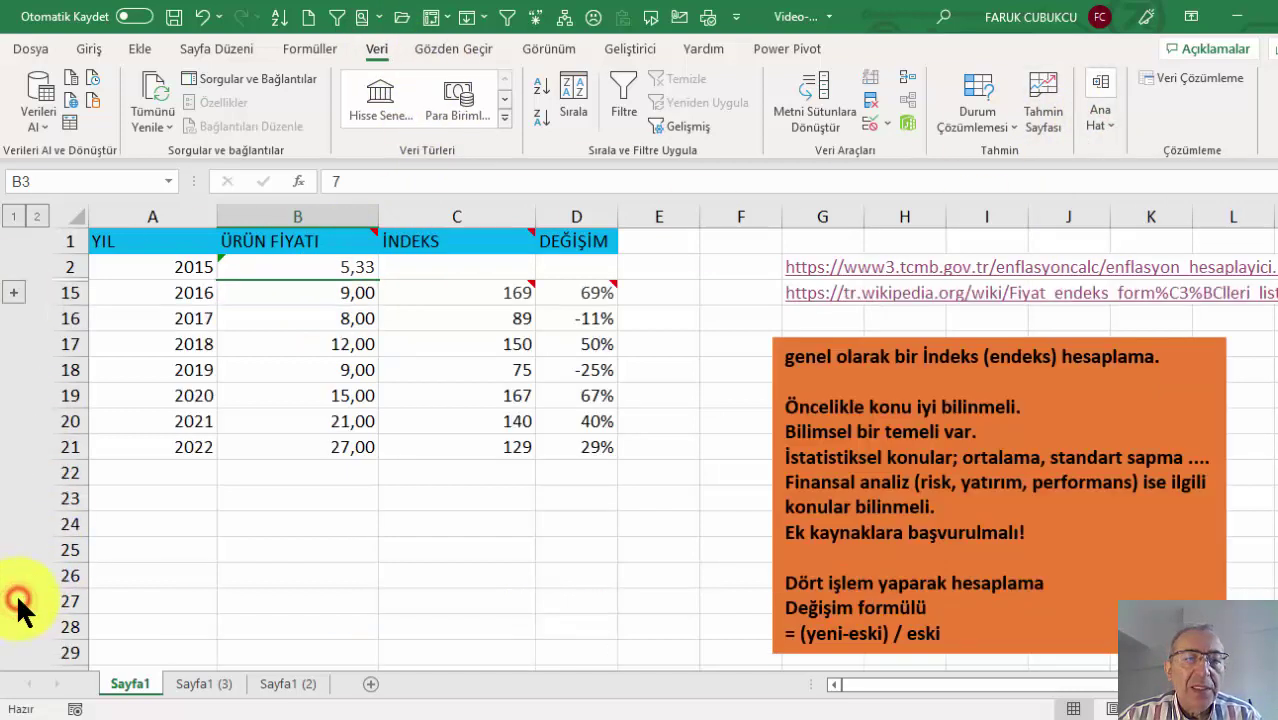
pyautogui.click(205, 684)
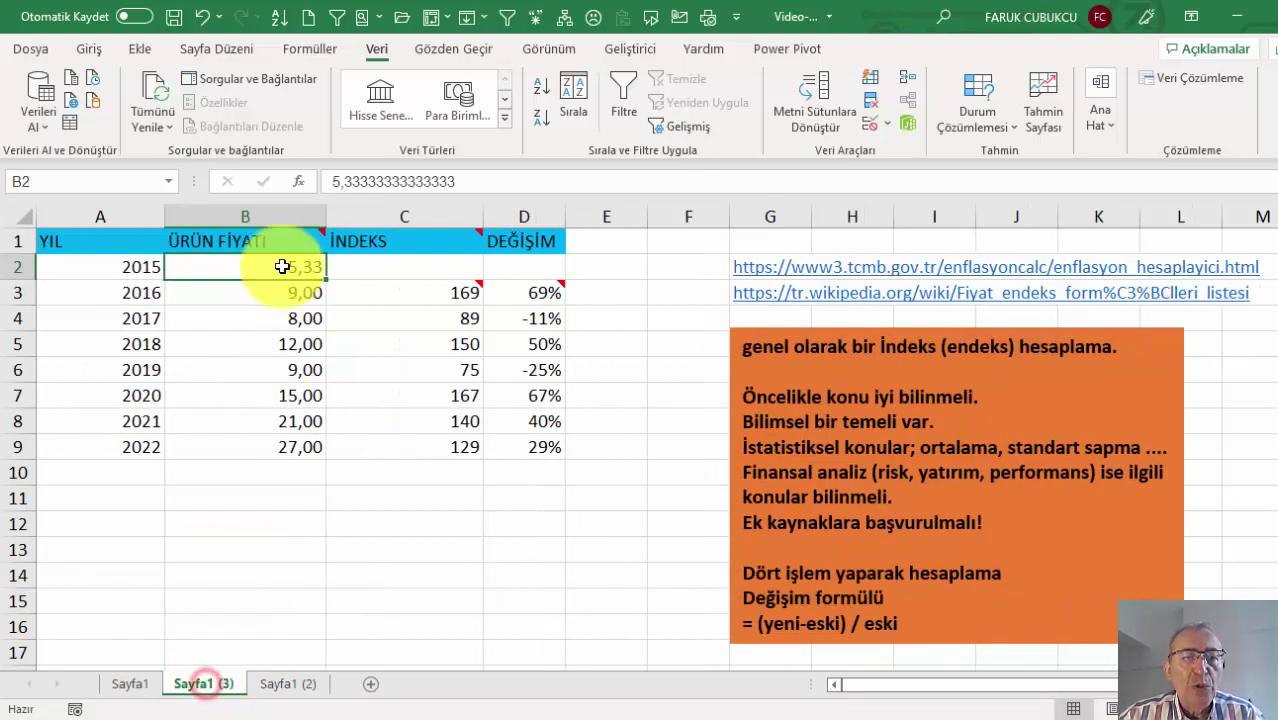
pyautogui.moveTo(150, 270); pyautogui.dragTo(135, 447)
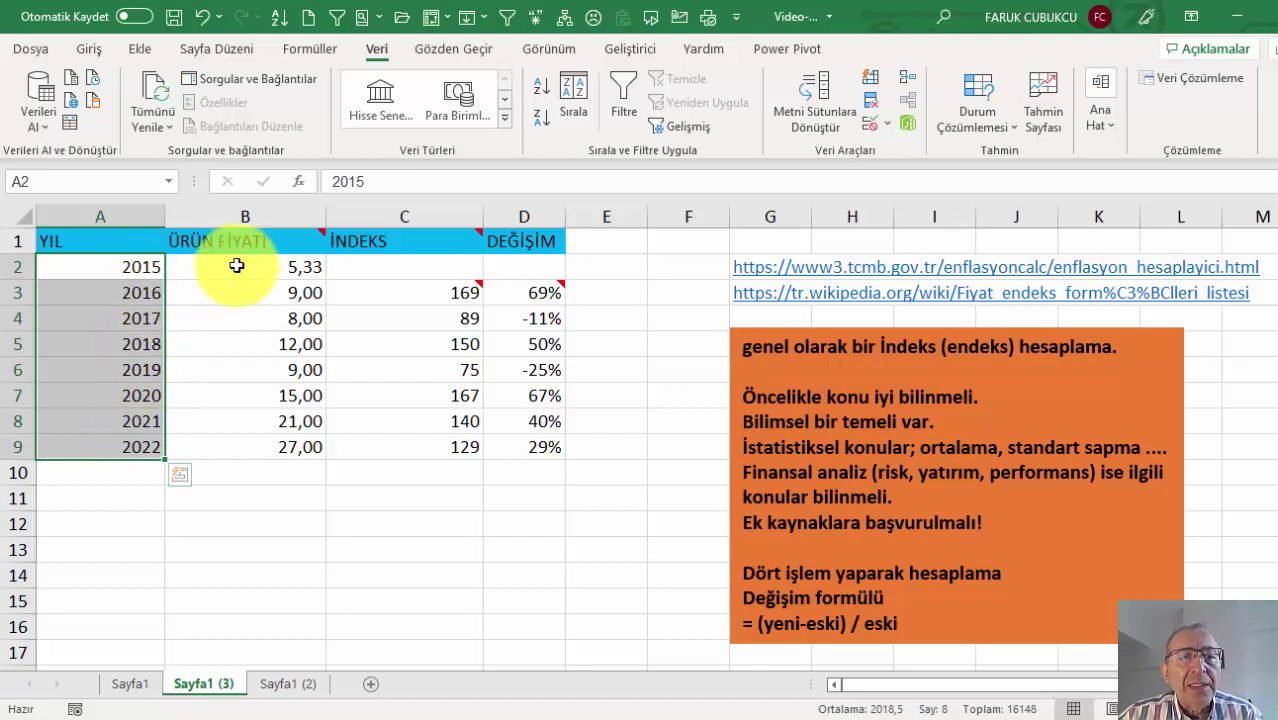
pyautogui.moveTo(284, 266); pyautogui.dragTo(284, 449)
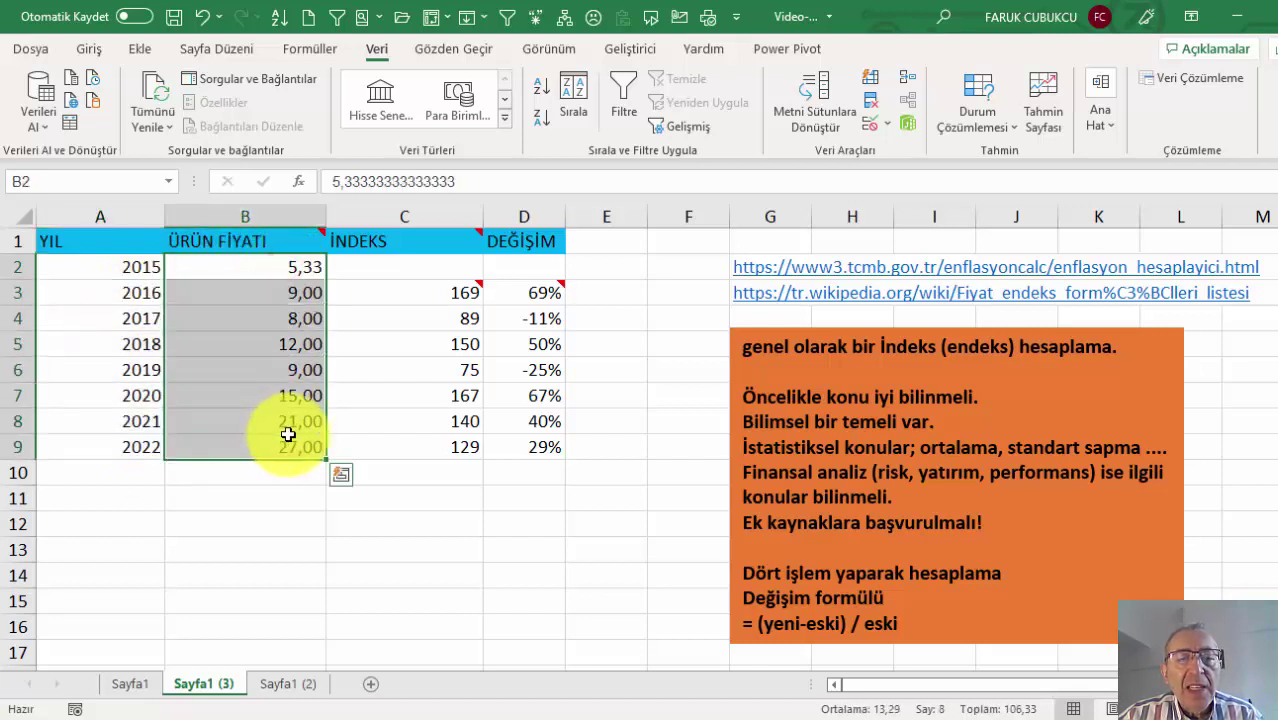
pyautogui.click(399, 293)
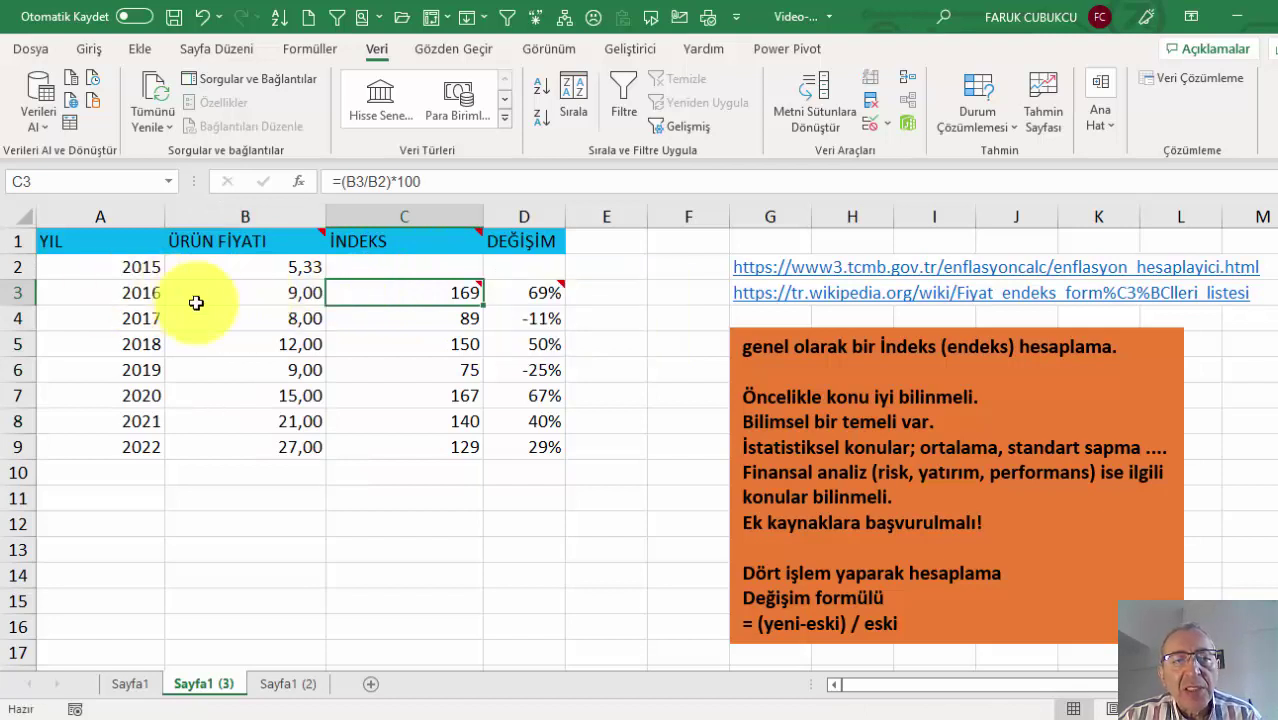
# - Review C3's =(B3/B2)*100 index formula in edit mode and commit it unchanged
pyautogui.doubleClick(399, 295)
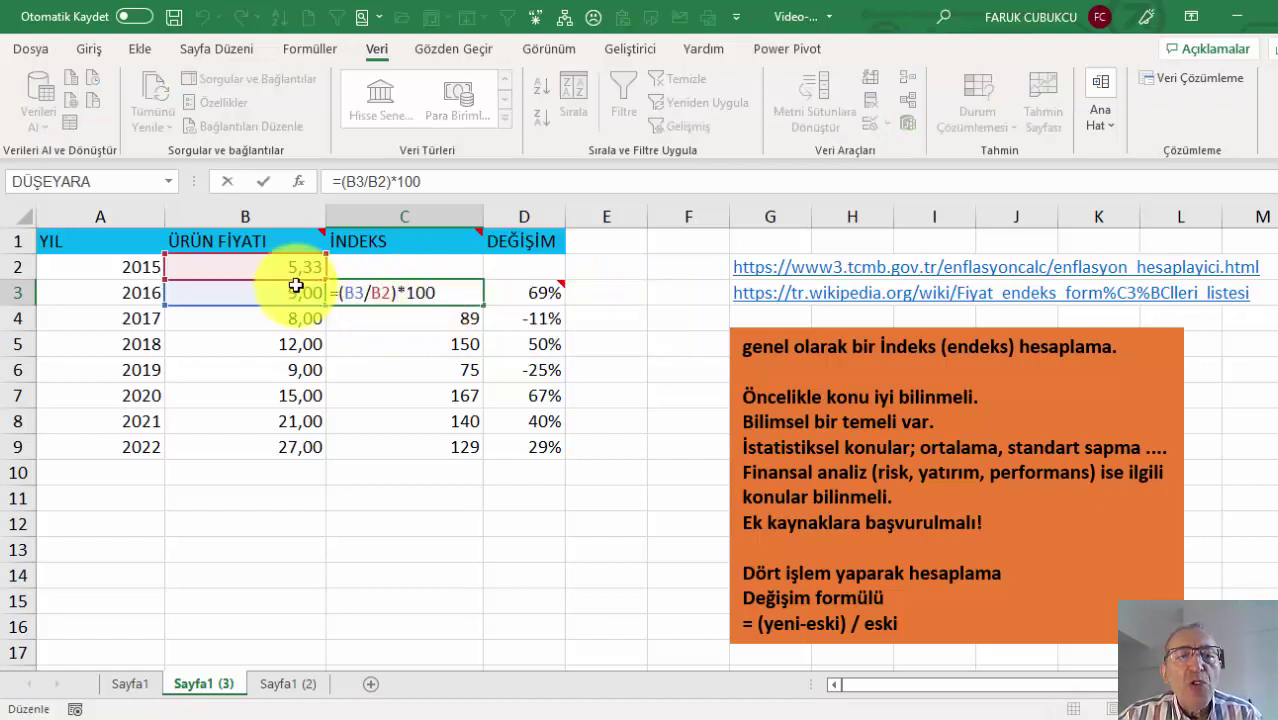
pyautogui.moveTo(345, 290)
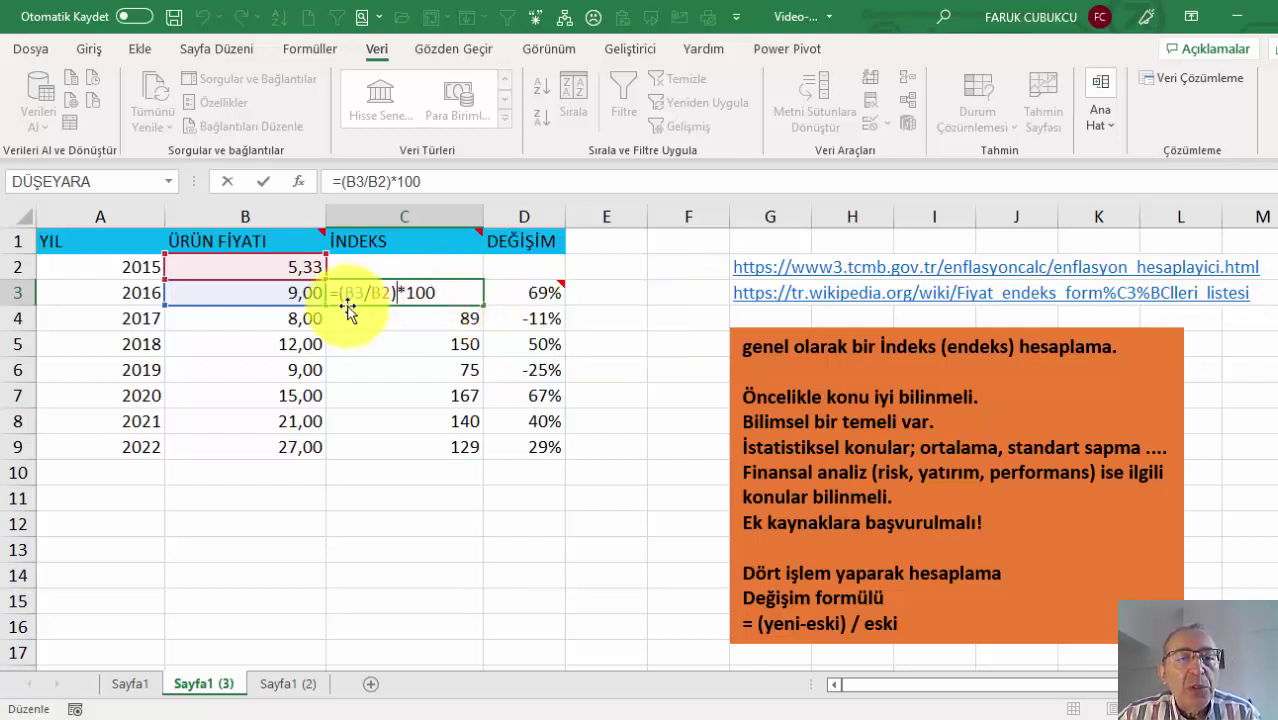
pyautogui.moveTo(448, 291)
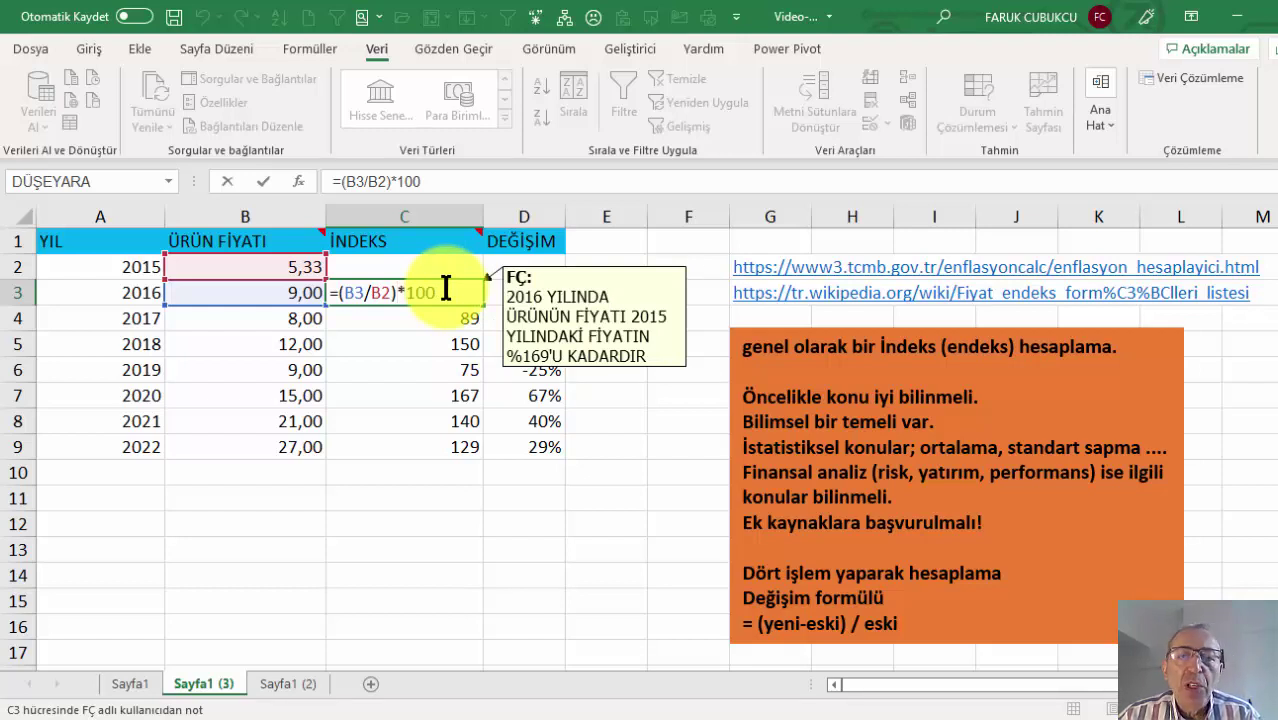
pyautogui.press('Return')
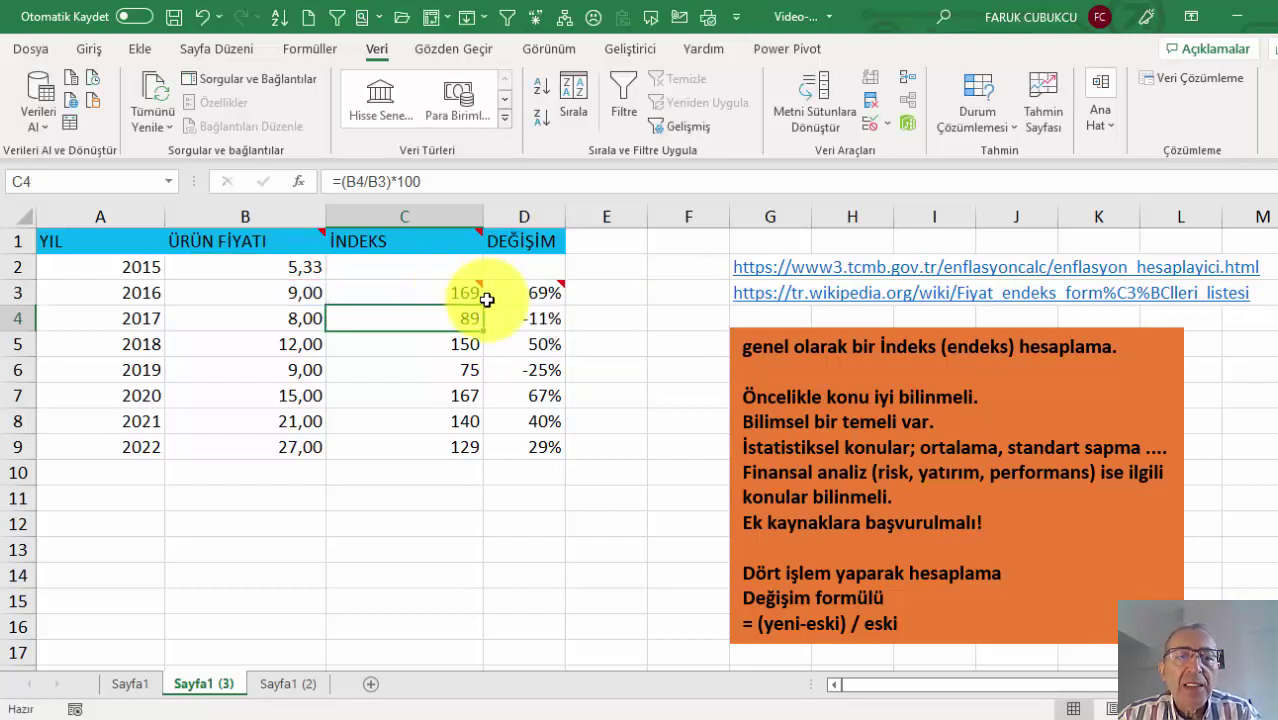
# - Inspect D3's =(B3-B2)/B2 change formula, then reopen C3's =(B3/B2)*100 formula
pyautogui.click(443, 292)
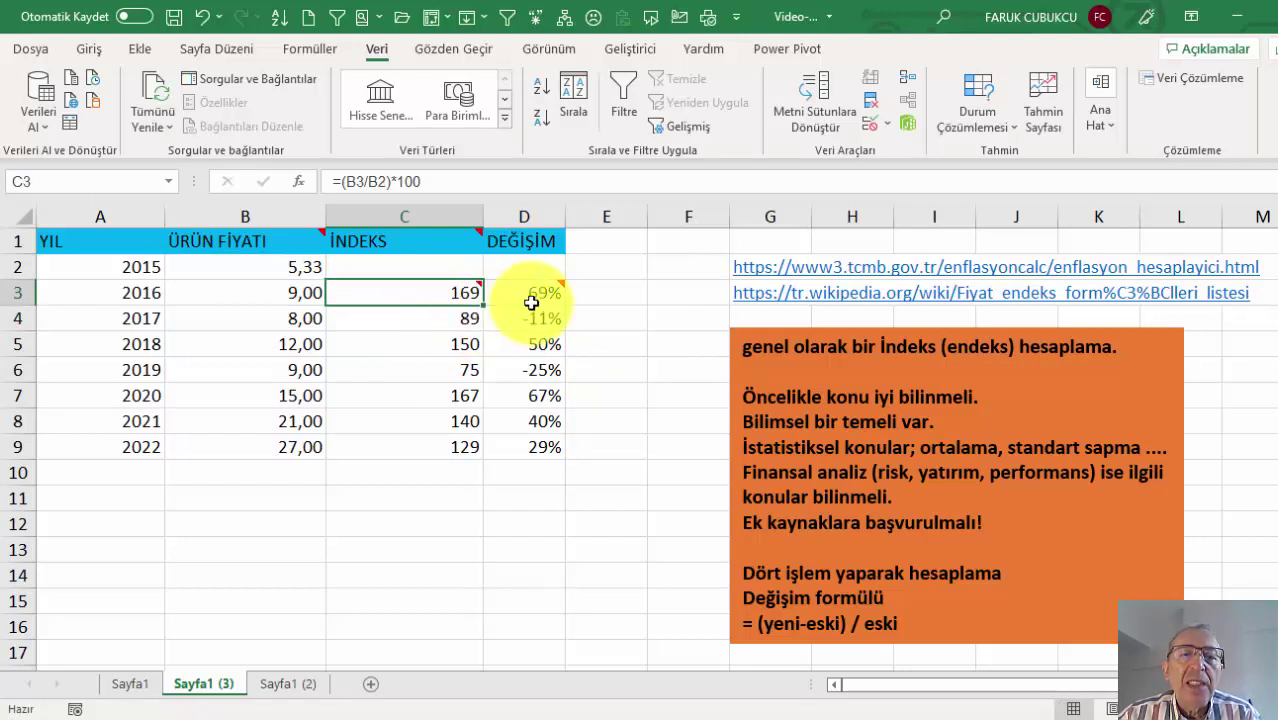
pyautogui.click(535, 295)
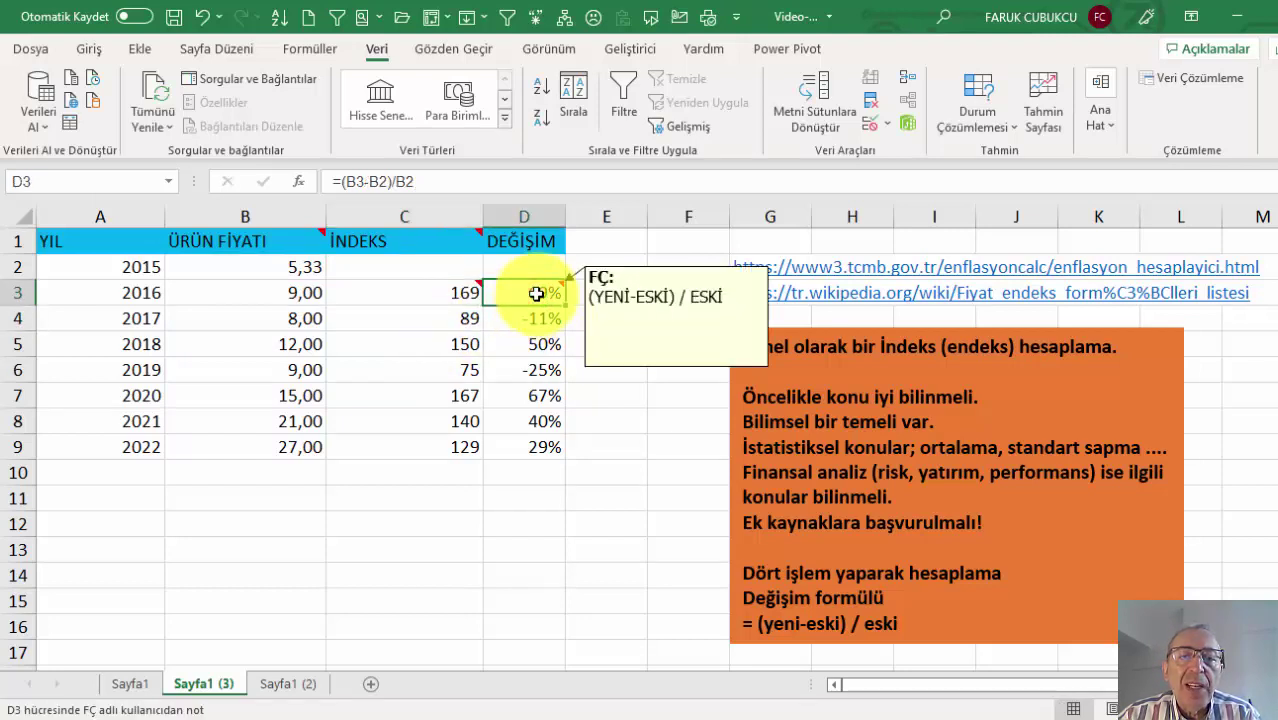
pyautogui.doubleClick(537, 292)
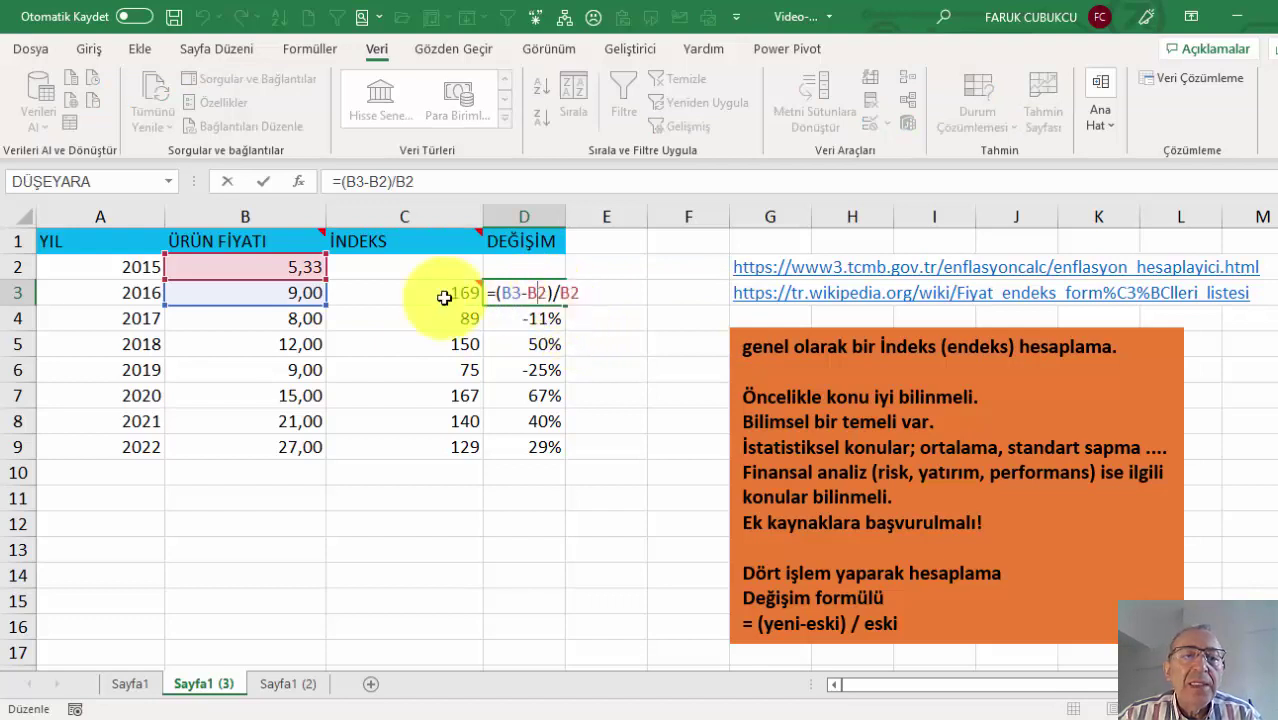
pyautogui.moveTo(564, 290)
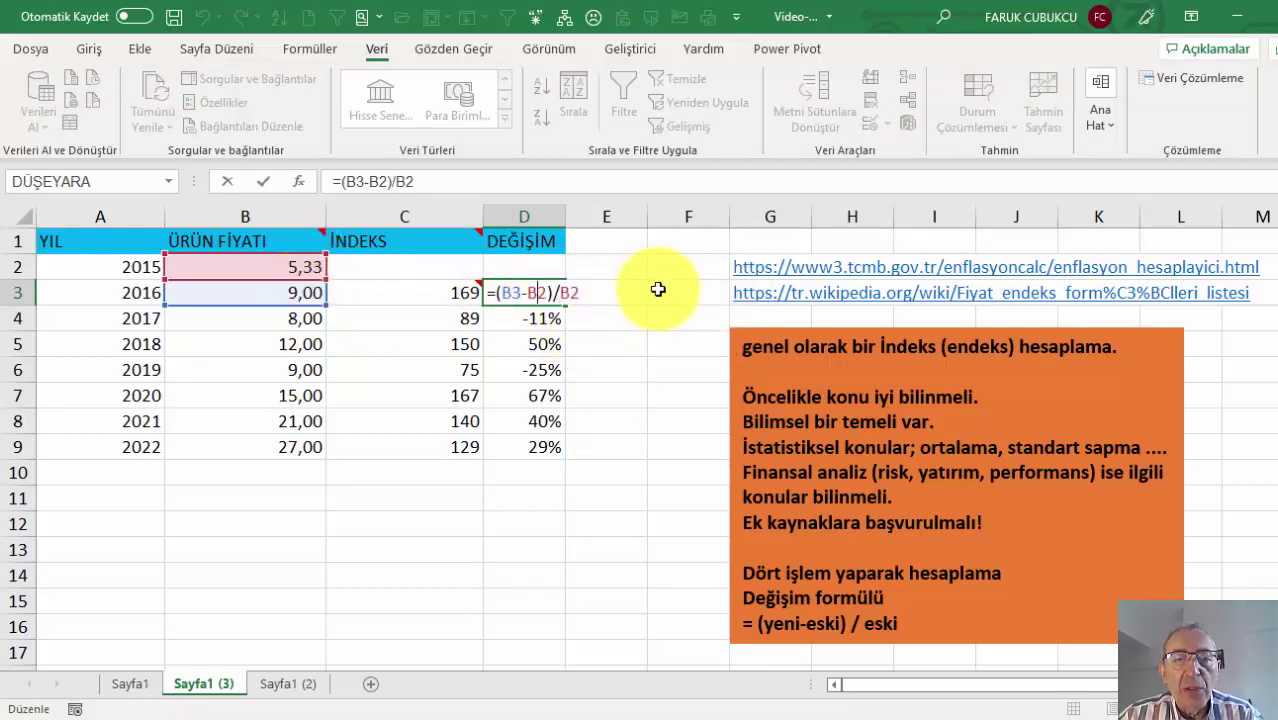
pyautogui.press('Return')
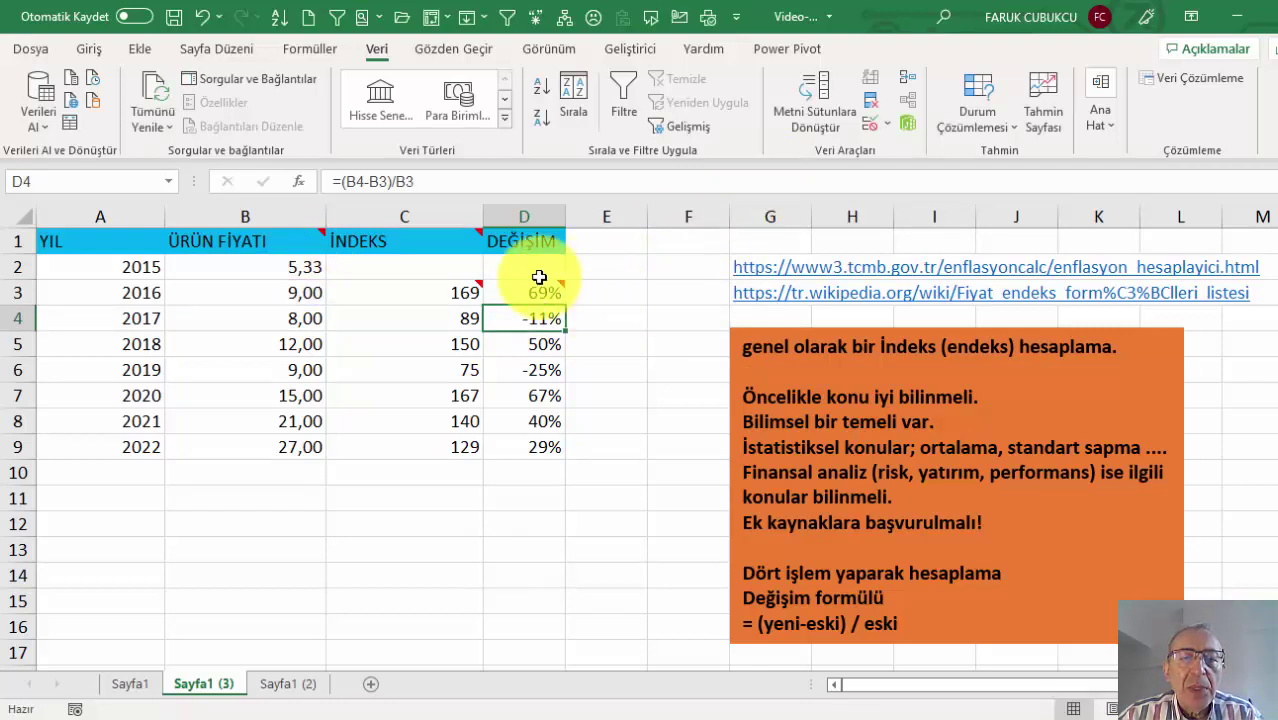
pyautogui.click(535, 290)
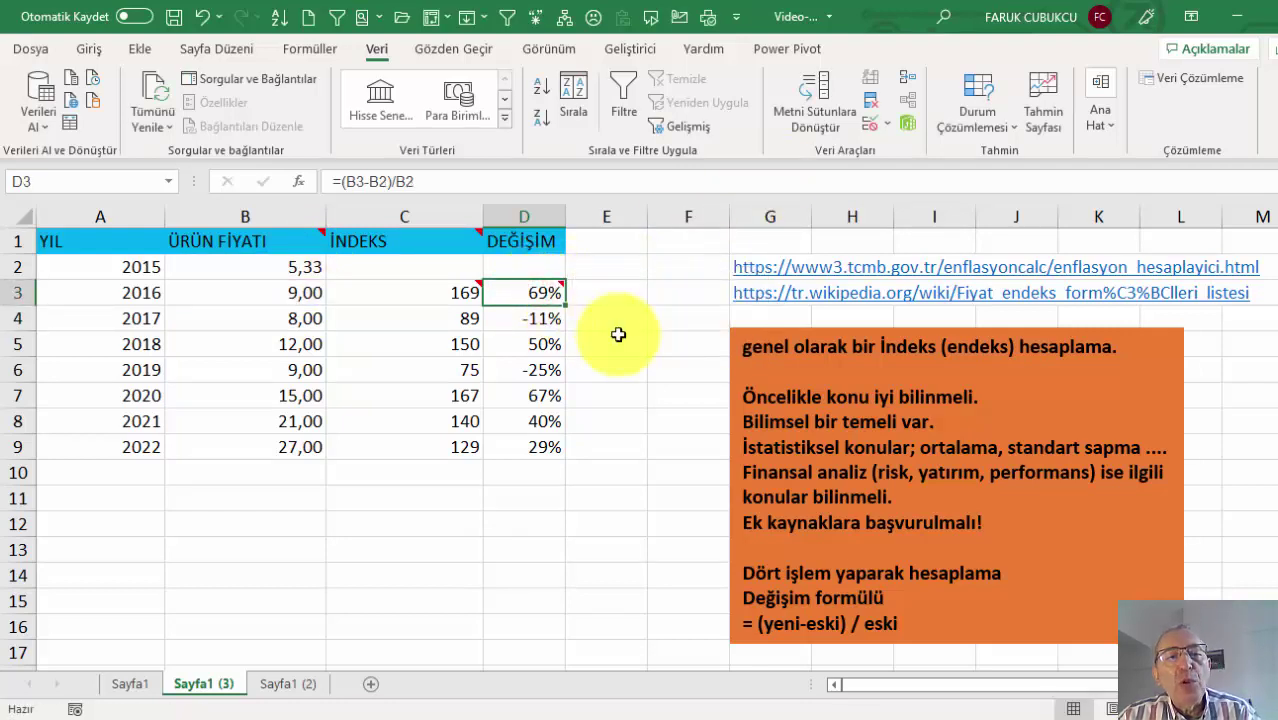
pyautogui.doubleClick(456, 294)
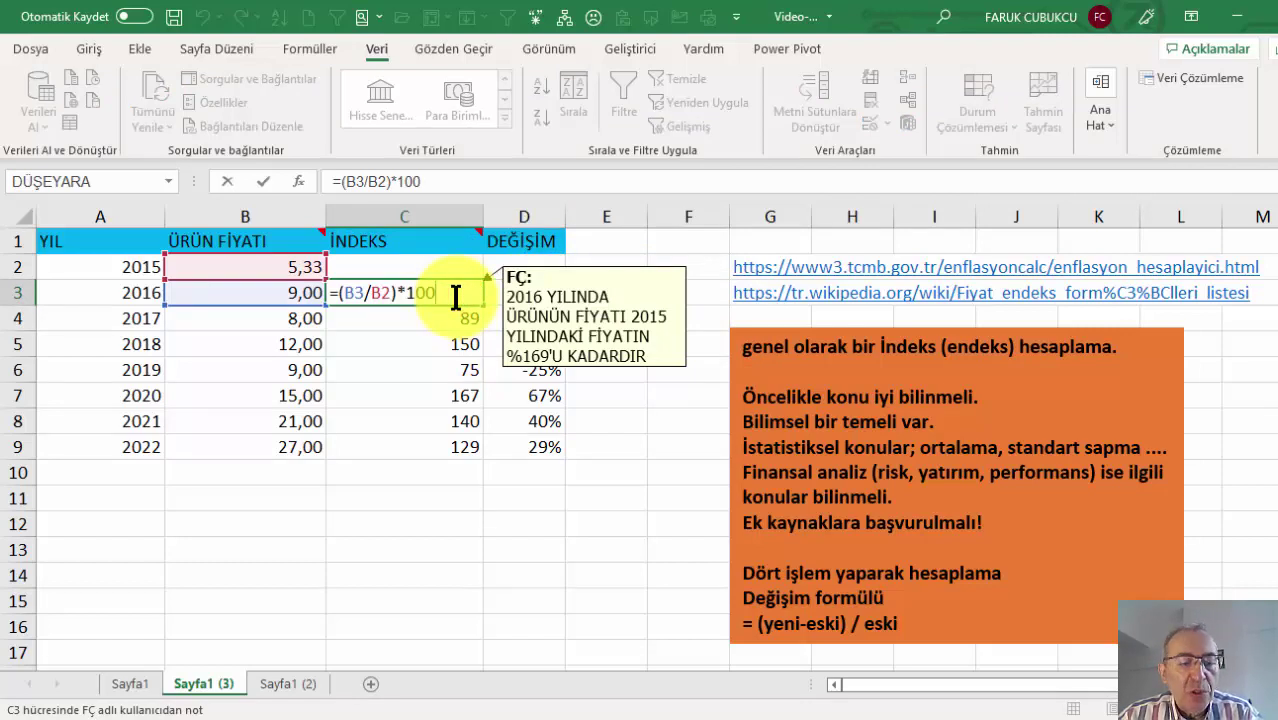
pyautogui.press('Escape')
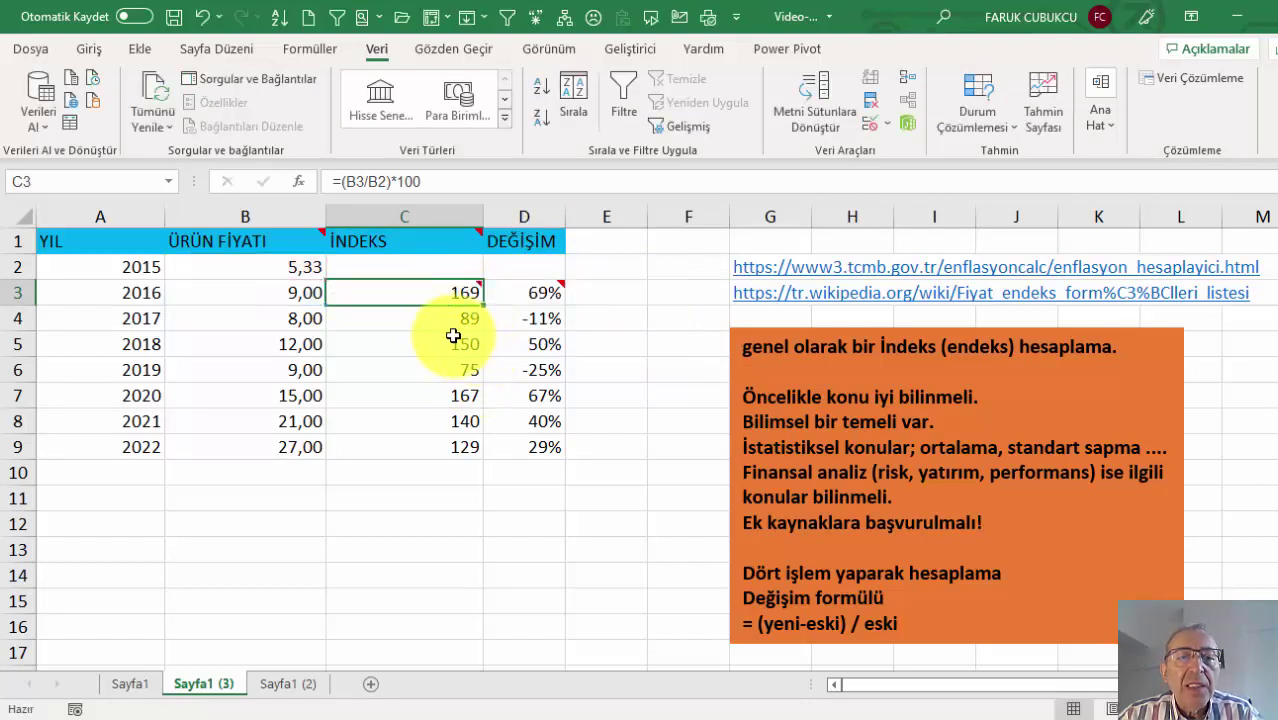
pyautogui.click(443, 317)
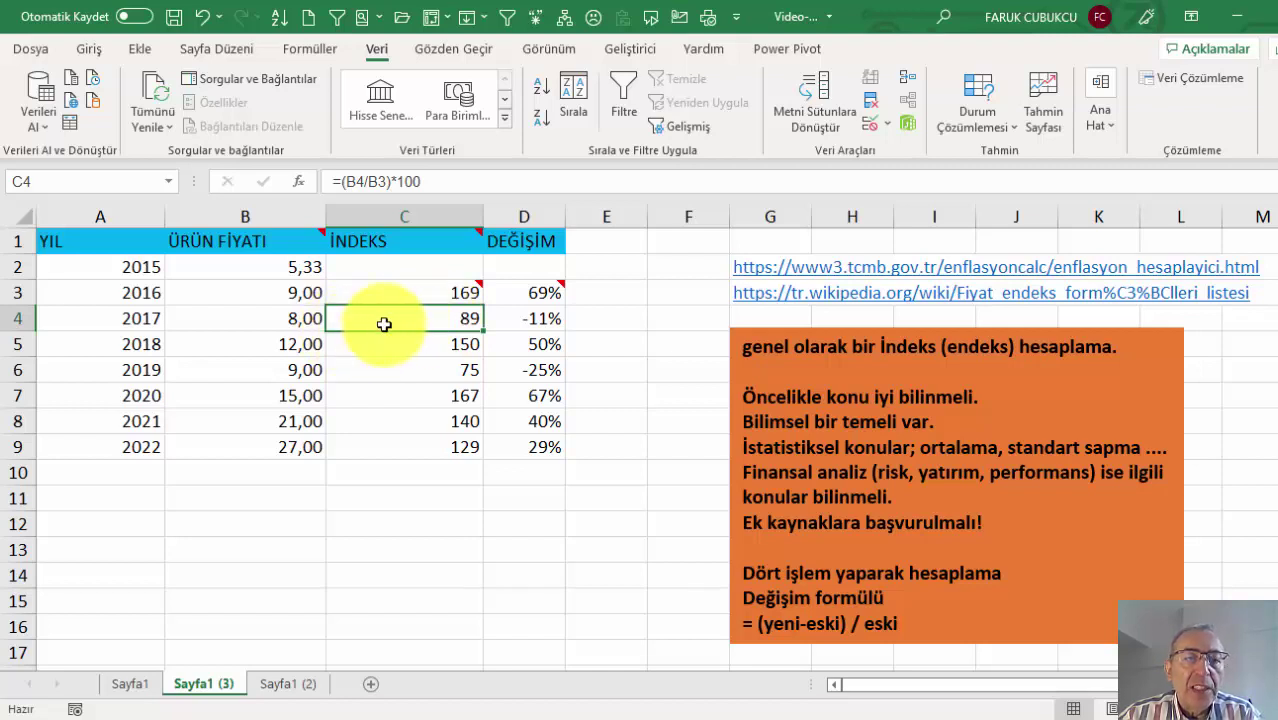
pyautogui.doubleClick(397, 320)
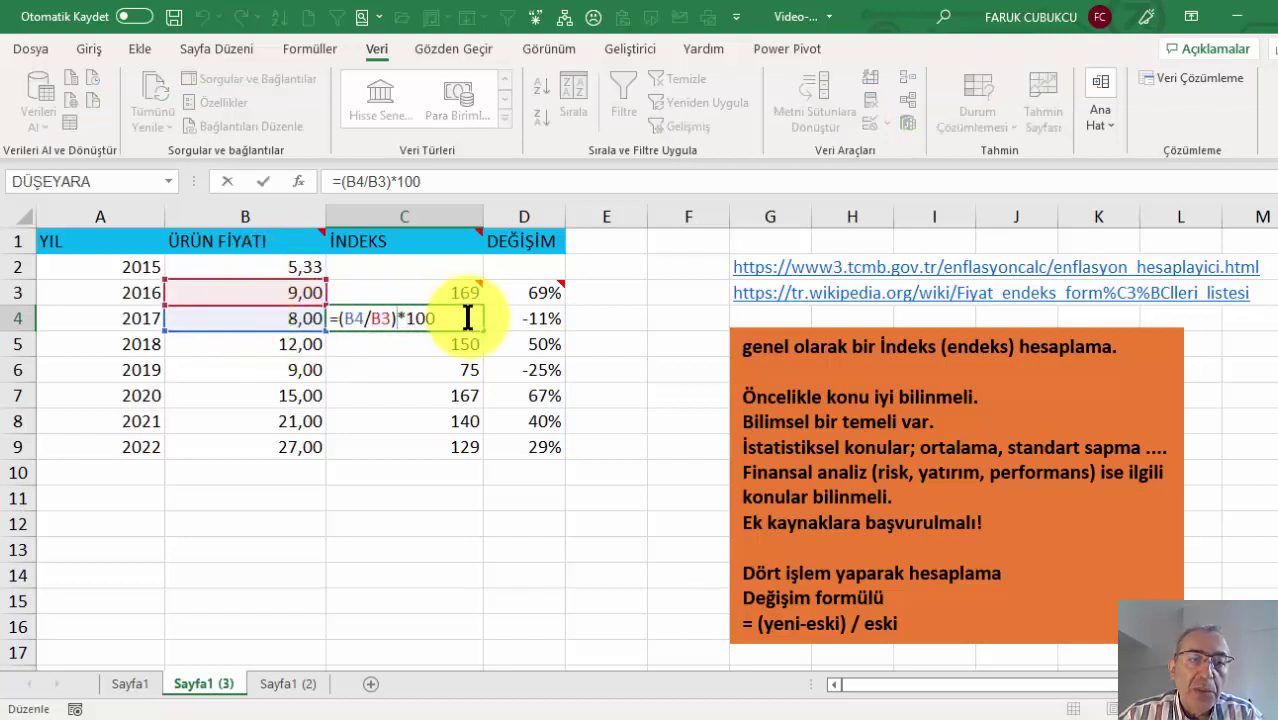
pyautogui.press('Escape')
pyautogui.click(541, 322)
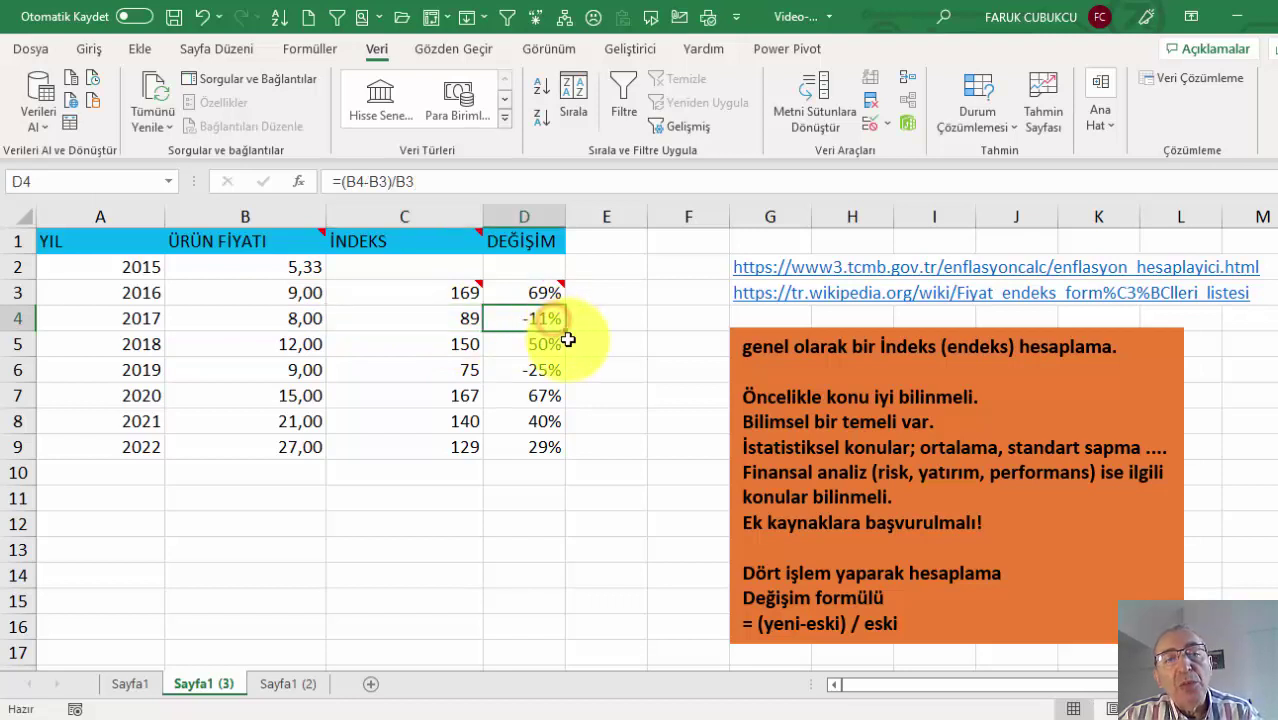
pyautogui.doubleClick(426, 318)
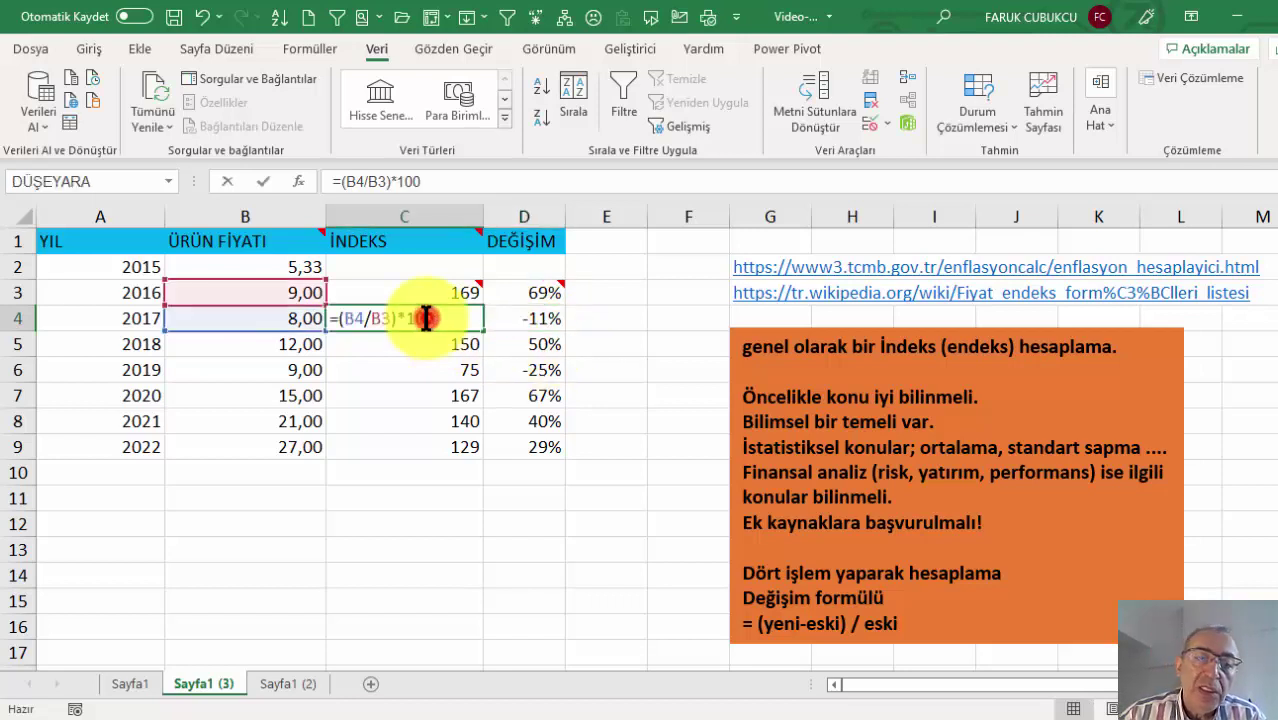
pyautogui.press('Escape')
pyautogui.doubleClick(548, 318)
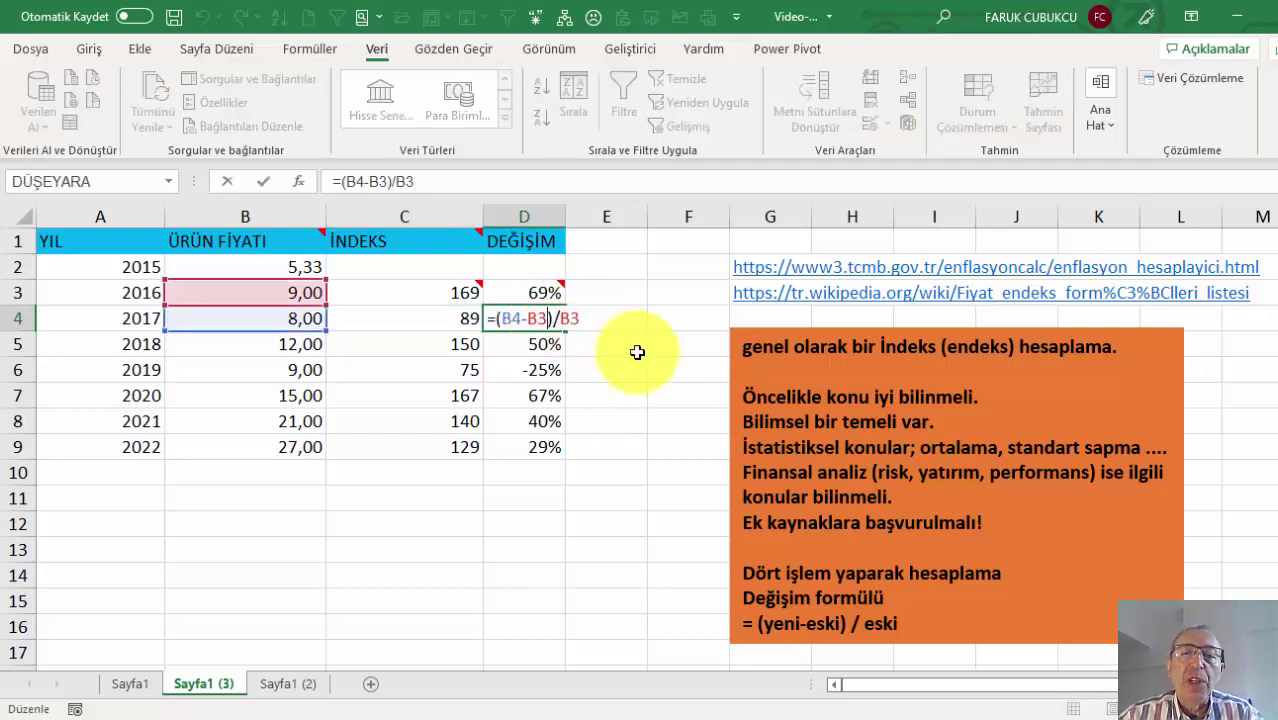
pyautogui.press('Escape')
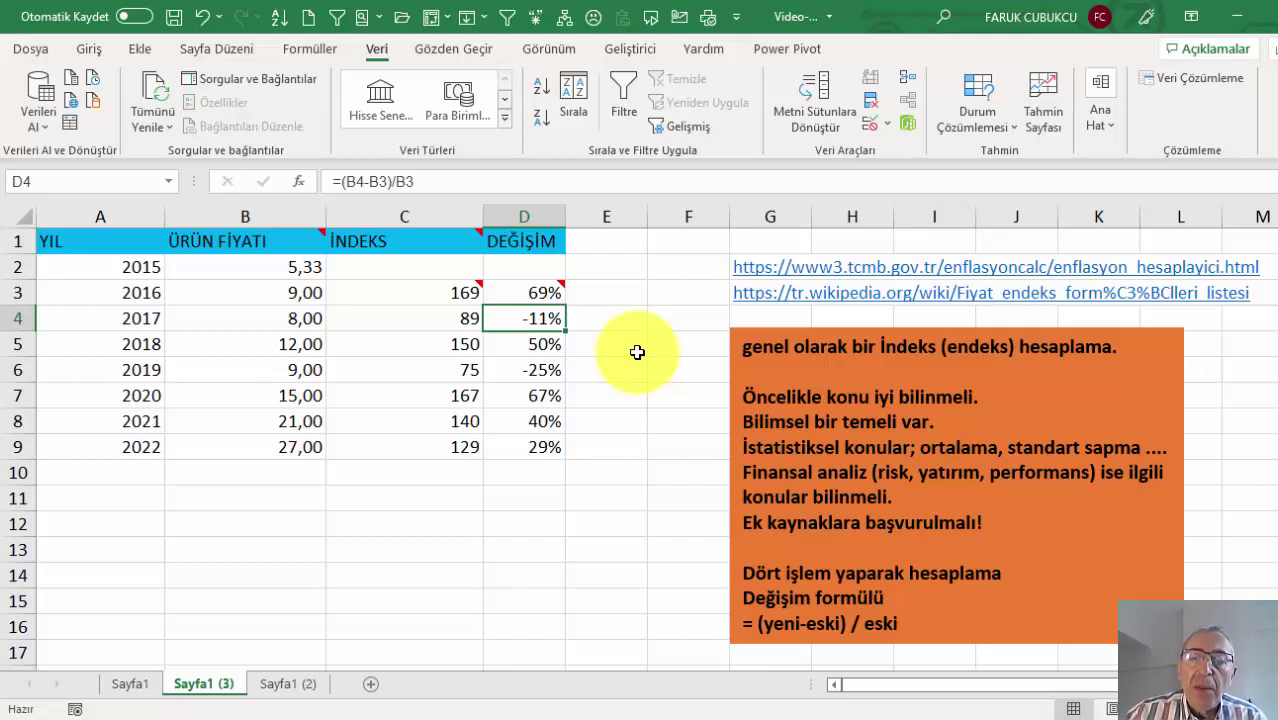
# - Add an empty line after 'Dört işlem yaparak hesaplama' in the orange note, then select C3
pyautogui.click(1051, 575)
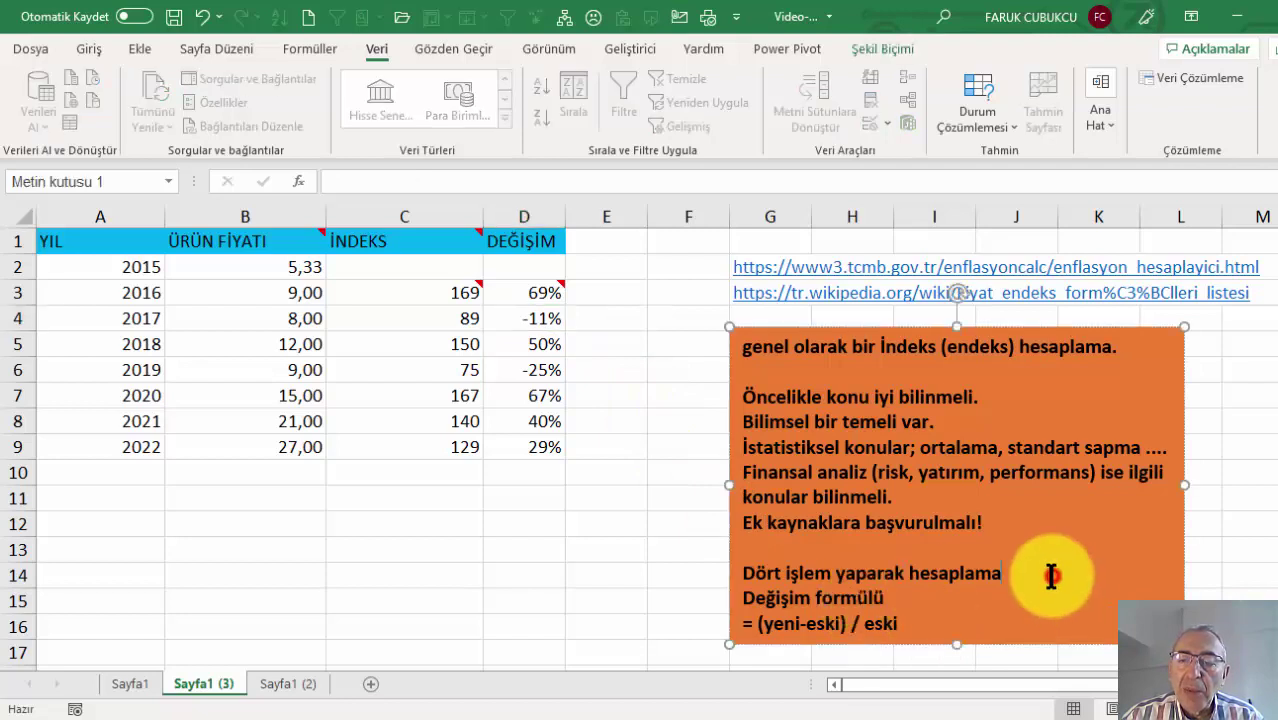
pyautogui.press('Return')
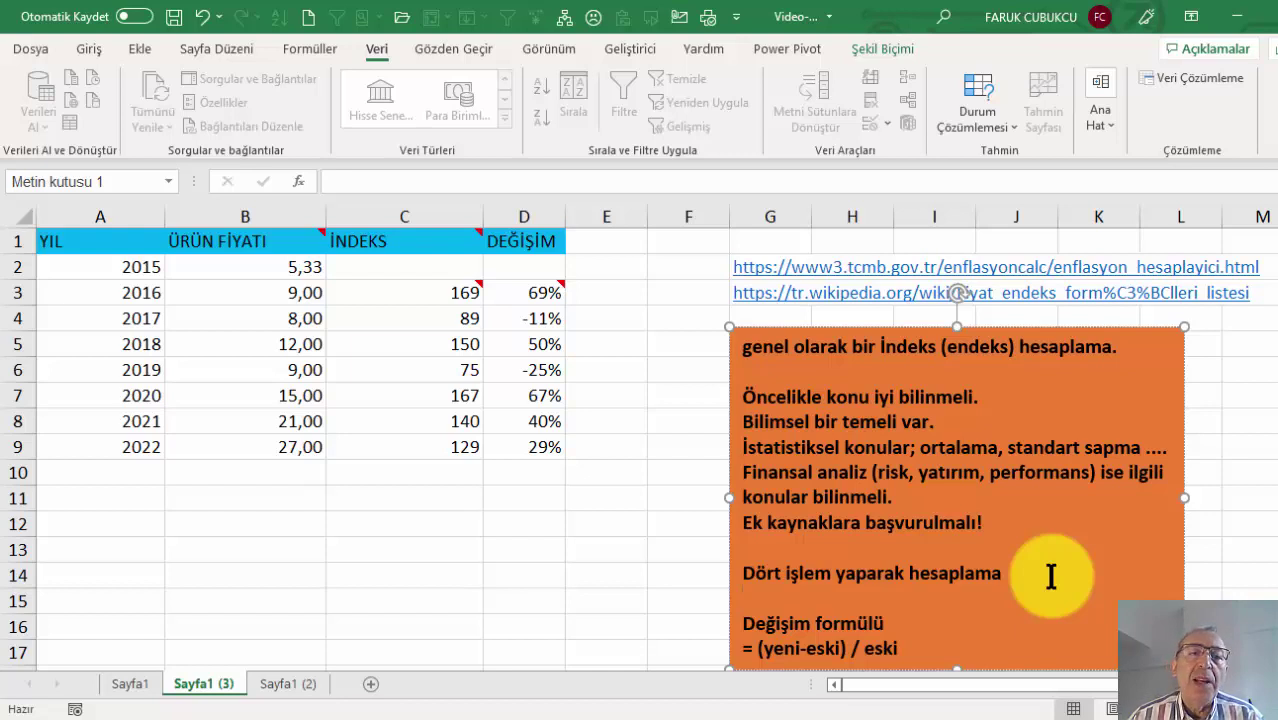
pyautogui.click(412, 298)
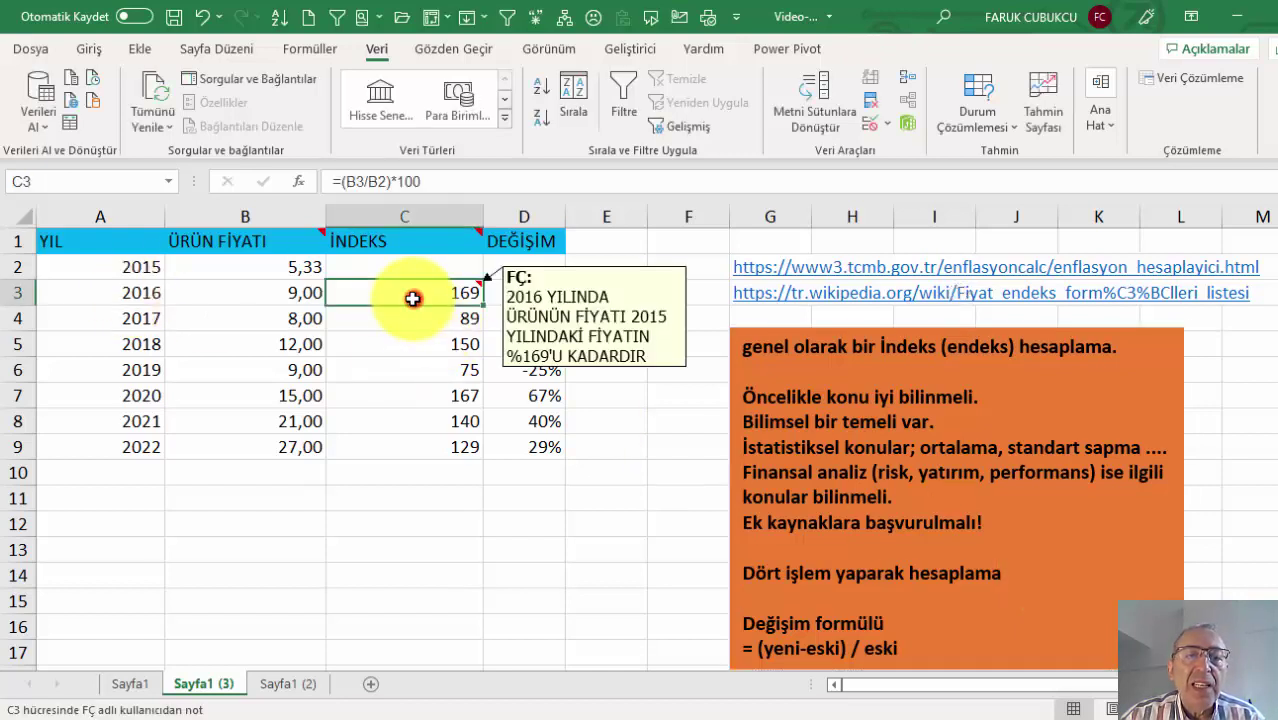